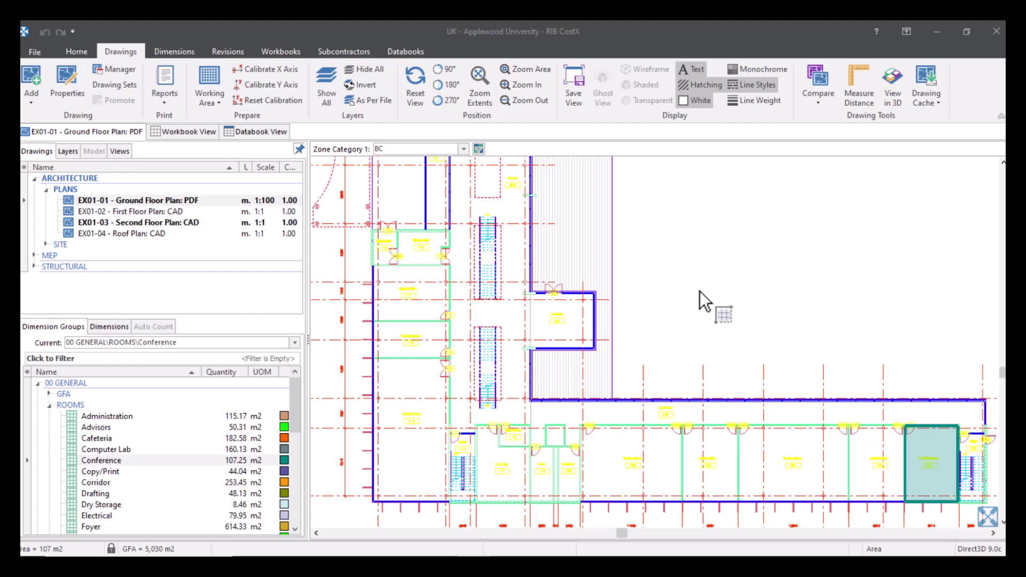
Zoom in on the plan and select the Ground Floor Plan drawing.
{"action": "scroll", "coordinate": [724, 279], "scroll_direction": "up", "scroll_amount": 3}
{"action": "mouse_move", "coordinate": [770, 272]}
{"action": "left_mouse_down"}
{"action": "mouse_move", "coordinate": [771, 289]}
{"action": "mouse_move", "coordinate": [779, 280]}
{"action": "left_mouse_up"}
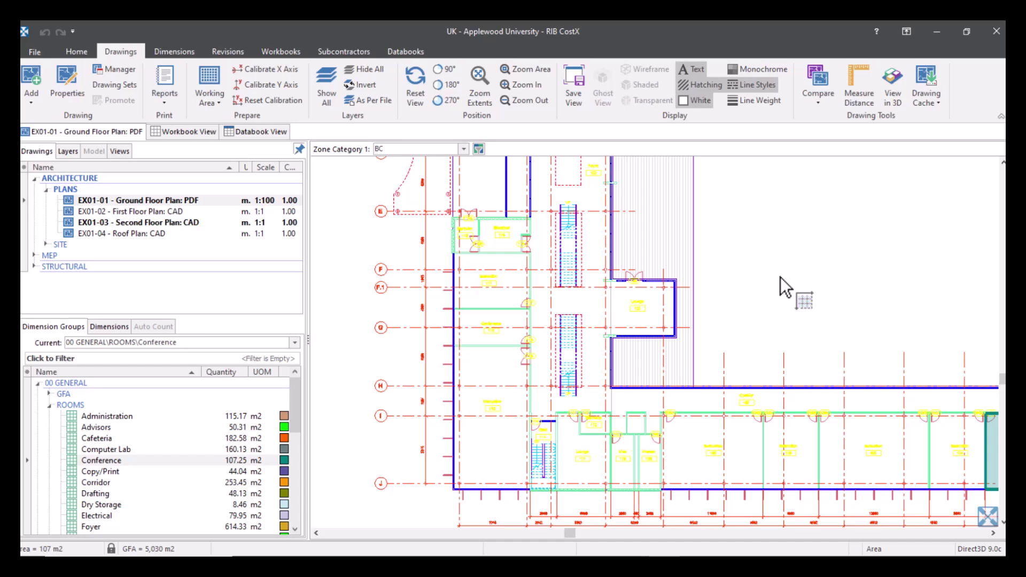
{"action": "left_click", "coordinate": [176, 202]}
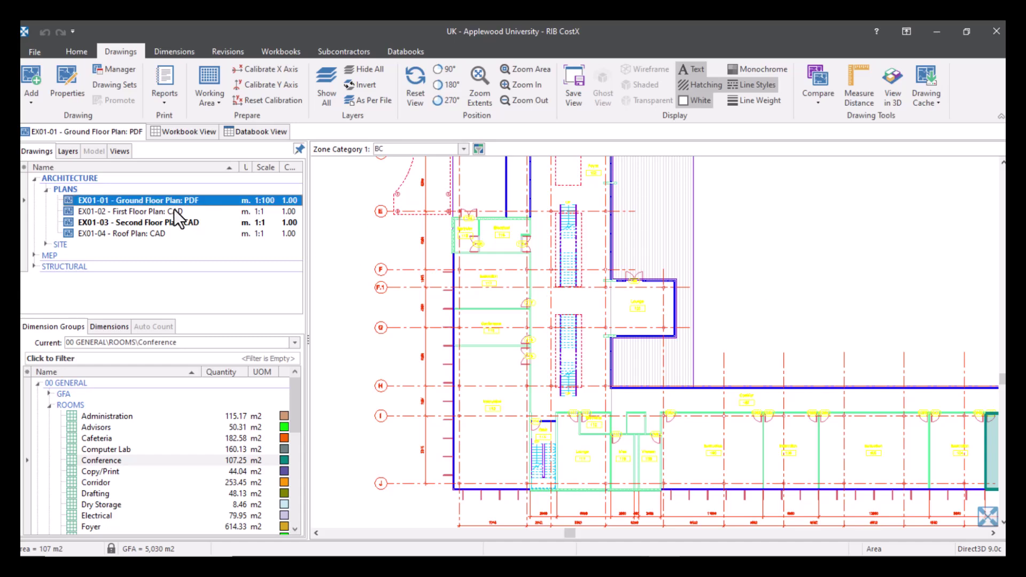
Hide the LINES: ORANGE layer via the F.1 grid line, then return to the Drawings list.
{"action": "left_click", "coordinate": [67, 151]}
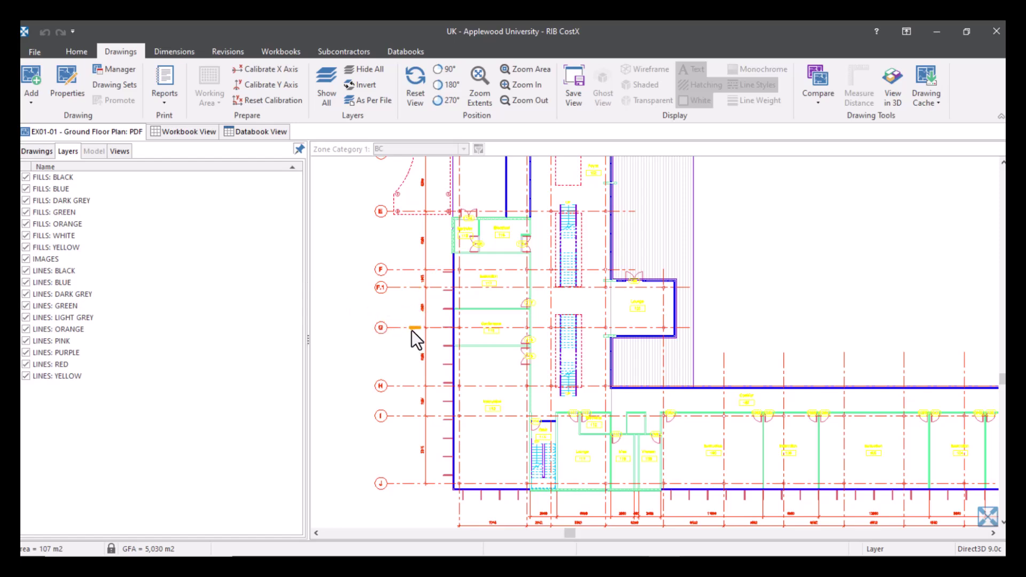
{"action": "scroll", "coordinate": [411, 330], "scroll_direction": "up", "scroll_amount": 5}
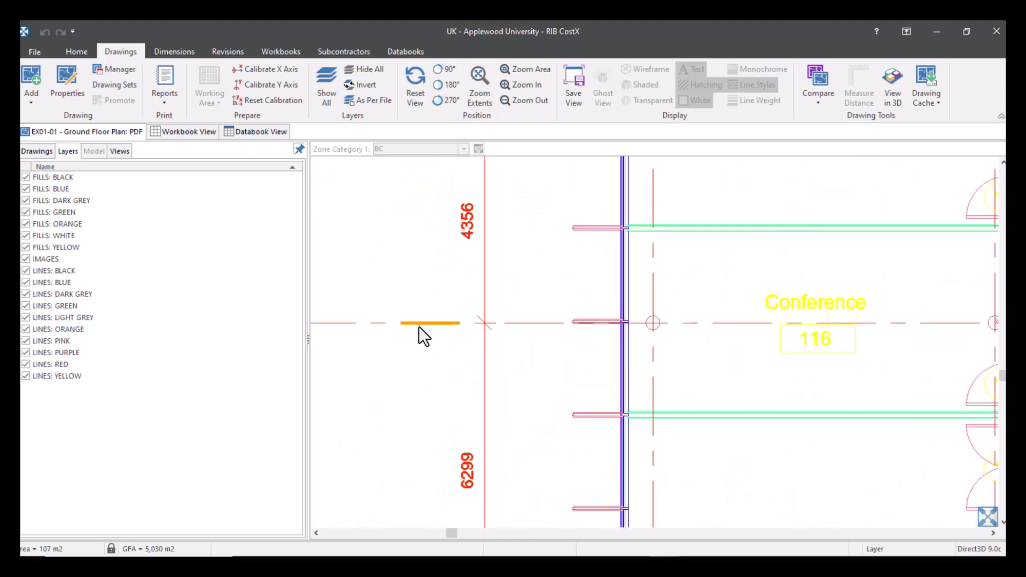
{"action": "scroll", "coordinate": [421, 326], "scroll_direction": "down", "scroll_amount": 2}
{"action": "scroll", "coordinate": [422, 325], "scroll_direction": "down", "scroll_amount": 3}
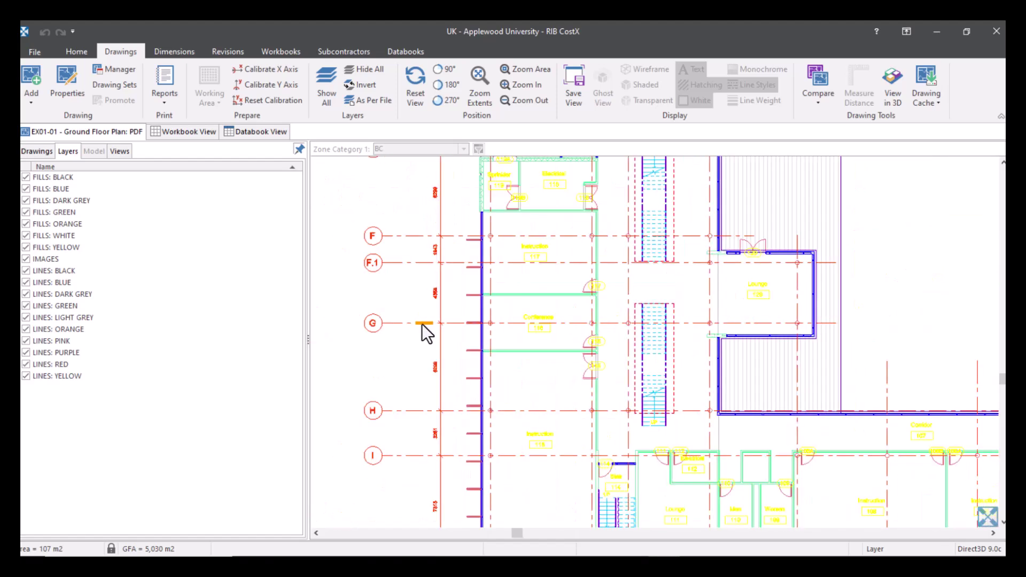
{"action": "scroll", "coordinate": [396, 274], "scroll_direction": "down", "scroll_amount": 2}
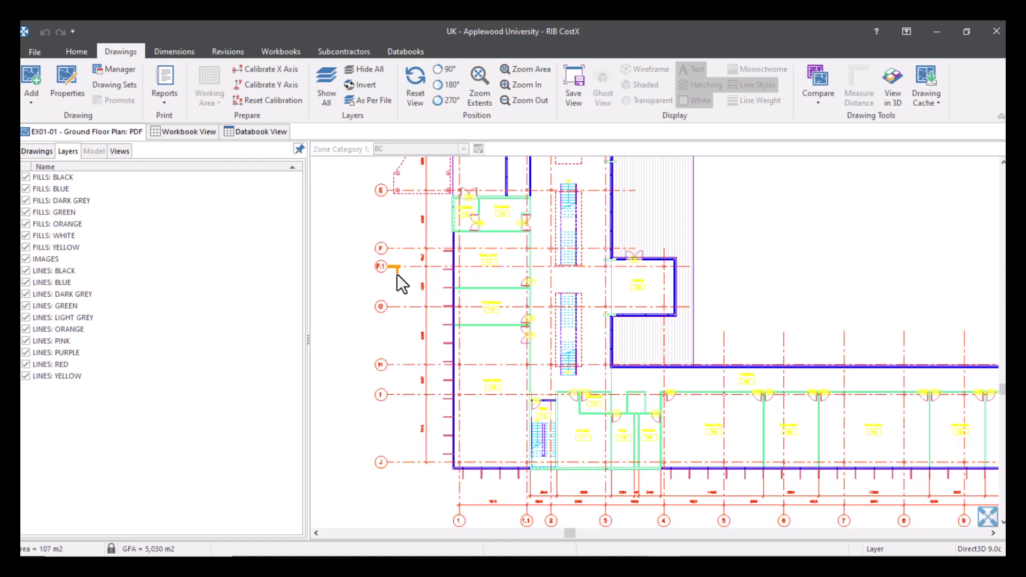
{"action": "left_click", "coordinate": [397, 270]}
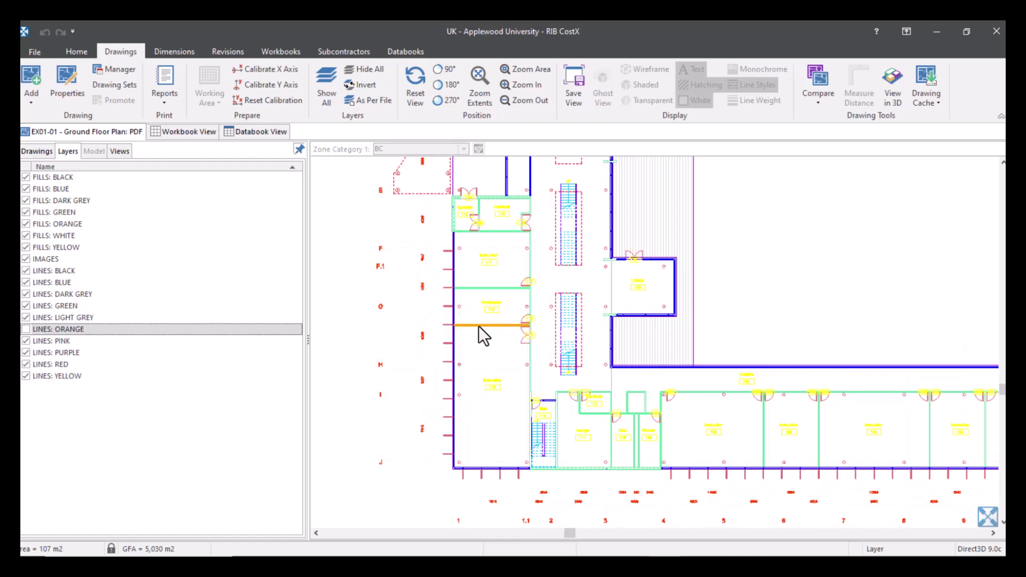
{"action": "left_click", "coordinate": [37, 152]}
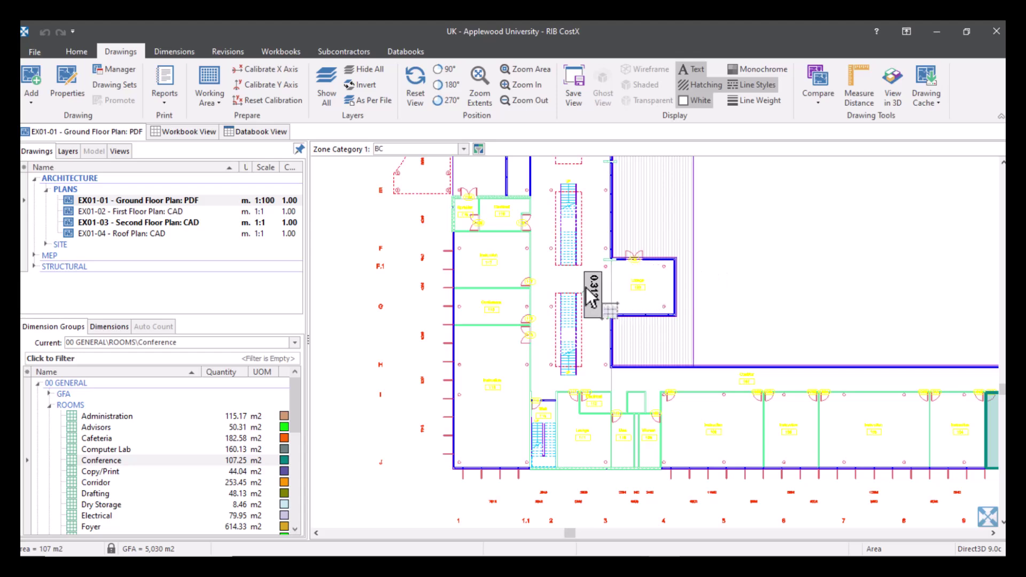
Measure Conference room 116 as a 31.42 m2 area, bringing Conference to 138.66 m2.
{"action": "scroll", "coordinate": [511, 306], "scroll_direction": "up", "scroll_amount": 5}
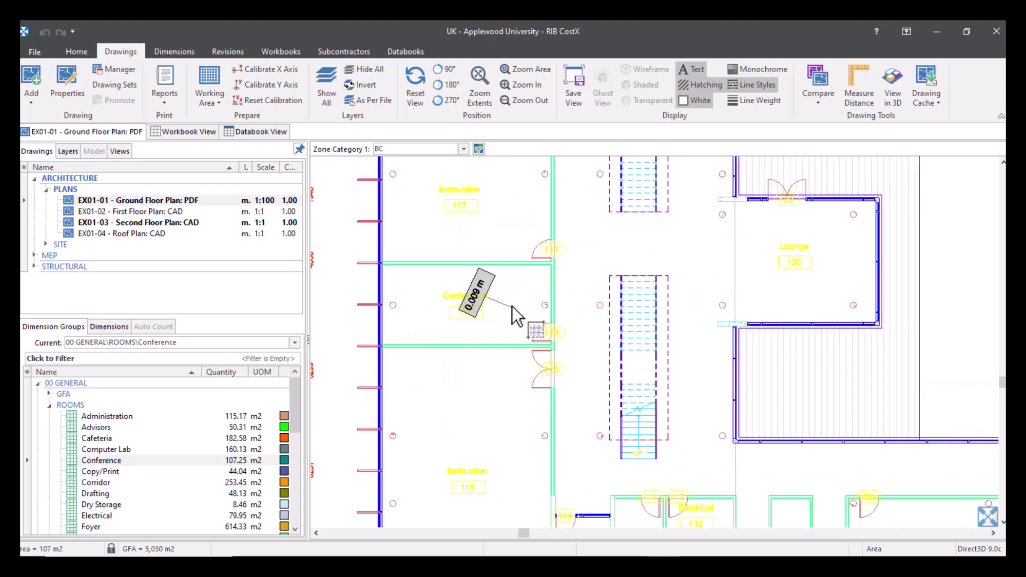
{"action": "left_click_drag", "start_coordinate": [511, 305], "coordinate": [692, 313]}
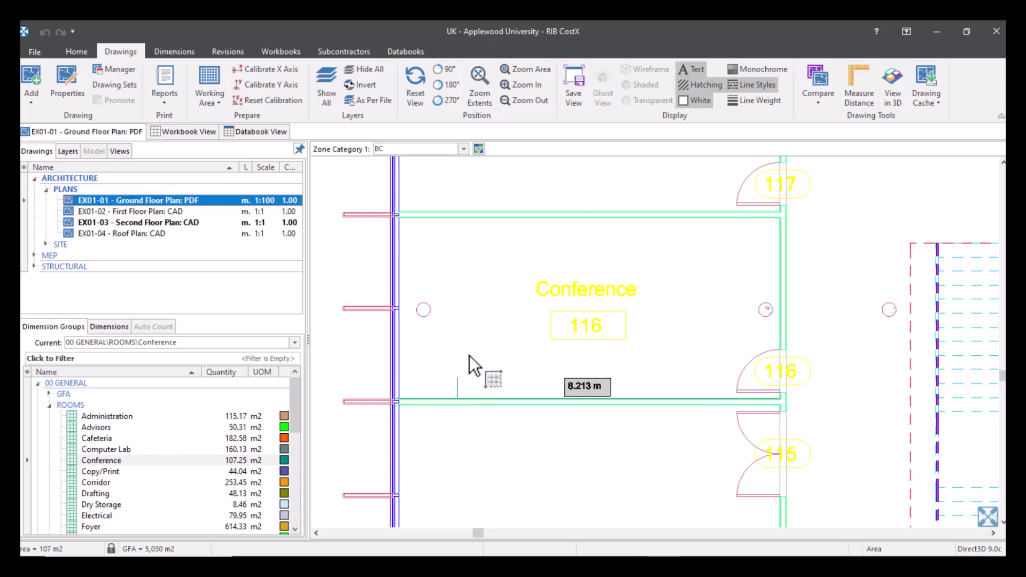
{"action": "left_click", "coordinate": [473, 238]}
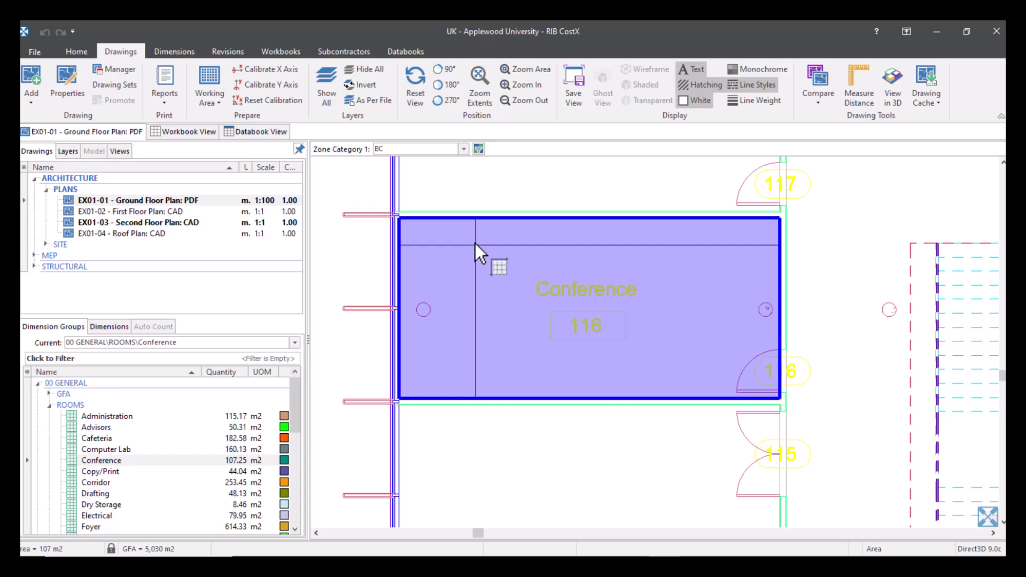
{"action": "double_click", "coordinate": [476, 243]}
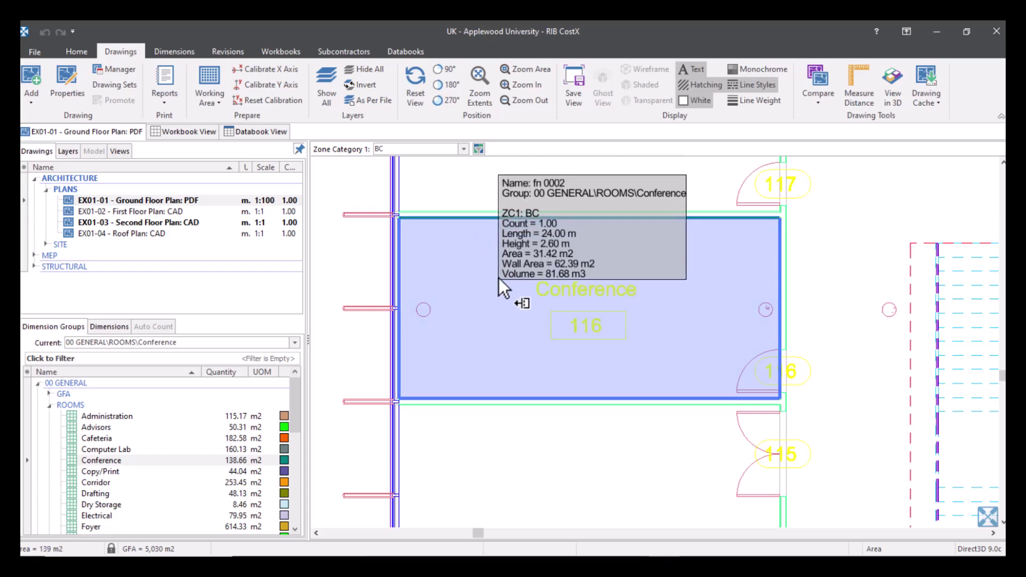
{"action": "scroll", "coordinate": [511, 314], "scroll_direction": "down", "scroll_amount": 5}
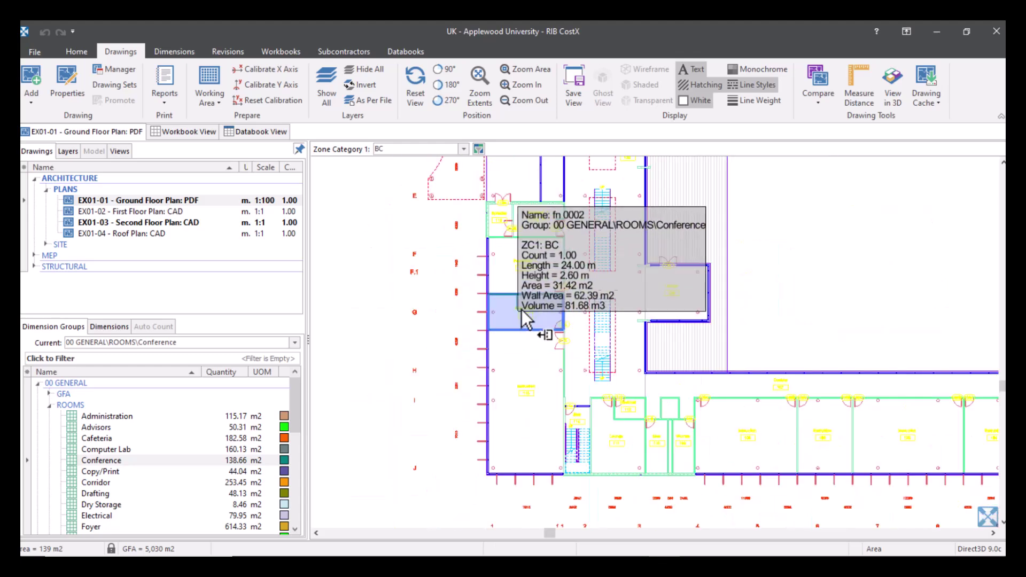
{"action": "left_click_drag", "start_coordinate": [824, 241], "coordinate": [738, 463]}
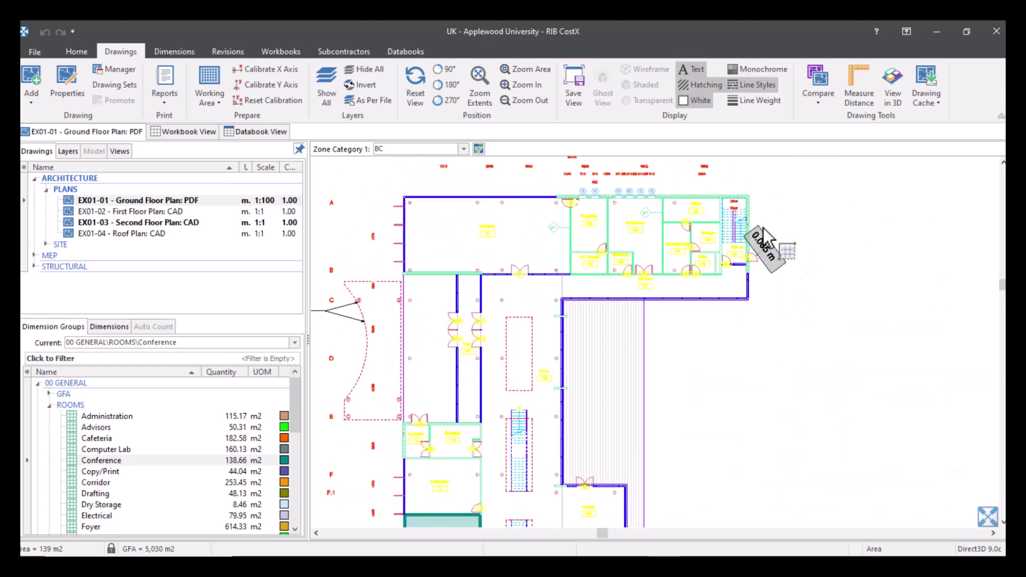
Take off Conference room 123 as an area.
{"action": "scroll", "coordinate": [652, 212], "scroll_direction": "up", "scroll_amount": 3}
{"action": "scroll", "coordinate": [673, 279], "scroll_direction": "up", "scroll_amount": 2}
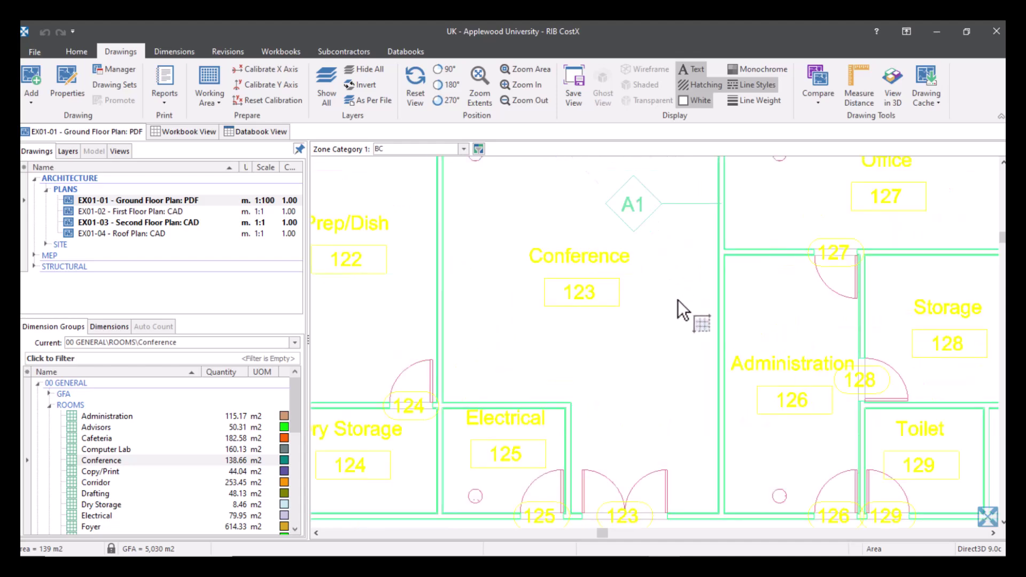
{"action": "scroll", "coordinate": [700, 371], "scroll_direction": "up", "scroll_amount": 2}
{"action": "scroll", "coordinate": [698, 371], "scroll_direction": "down", "scroll_amount": 2}
{"action": "left_click", "coordinate": [529, 411]}
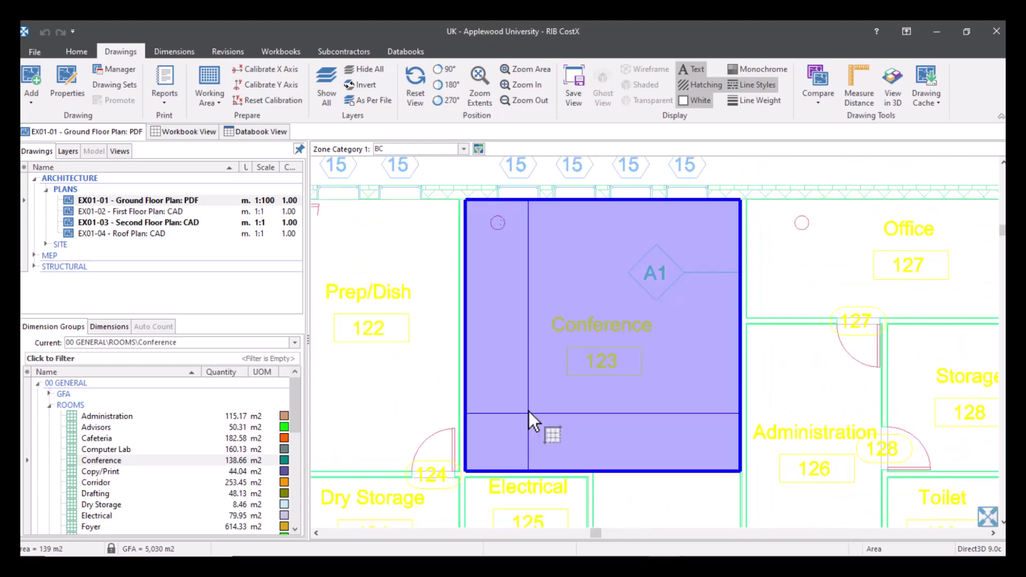
{"action": "double_click", "coordinate": [529, 411]}
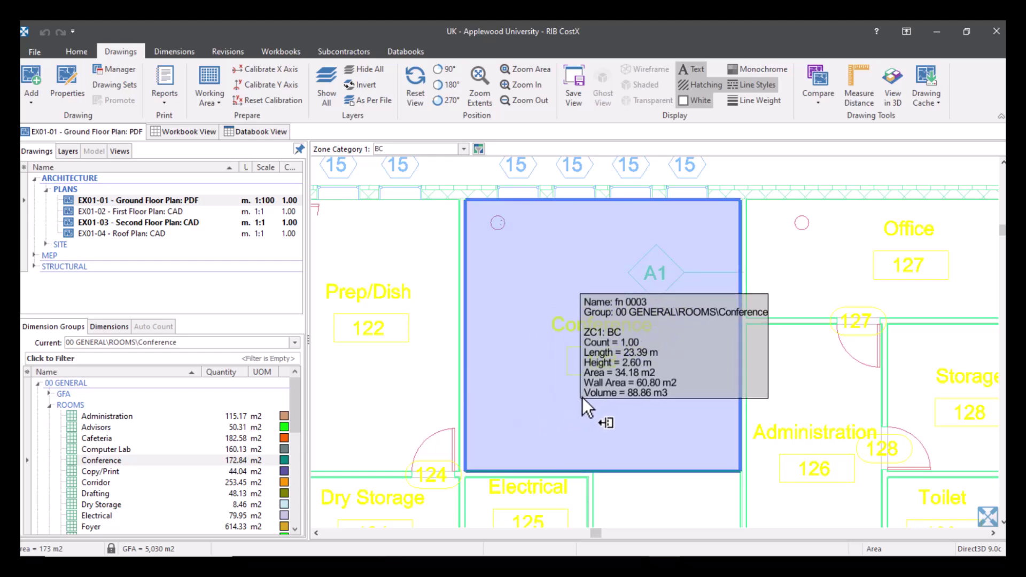
Extend the Conference 123 area into the lobby below, making it 41.56 m2.
{"action": "scroll", "coordinate": [650, 308], "scroll_direction": "down", "scroll_amount": 3}
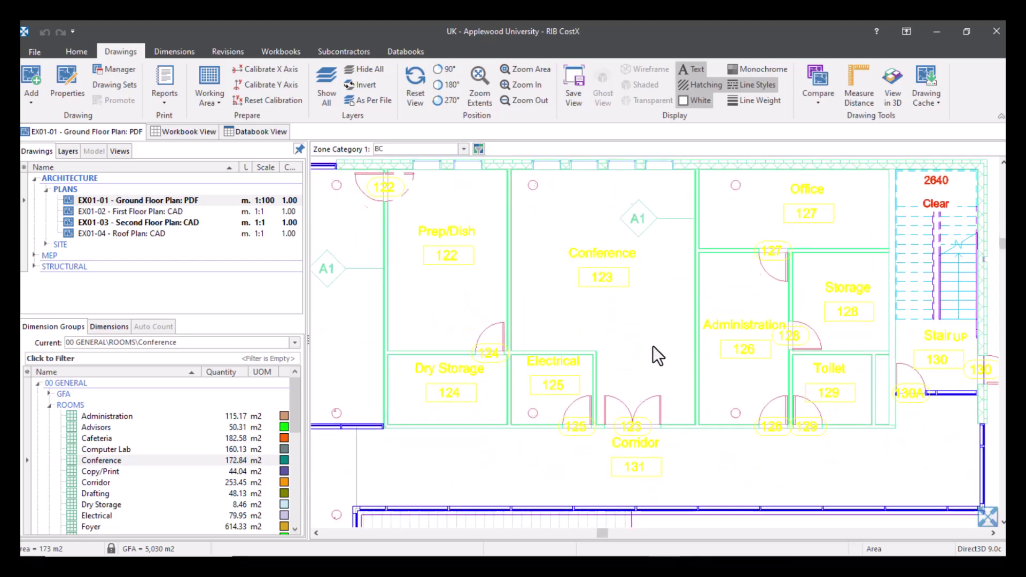
{"action": "left_click", "coordinate": [678, 370]}
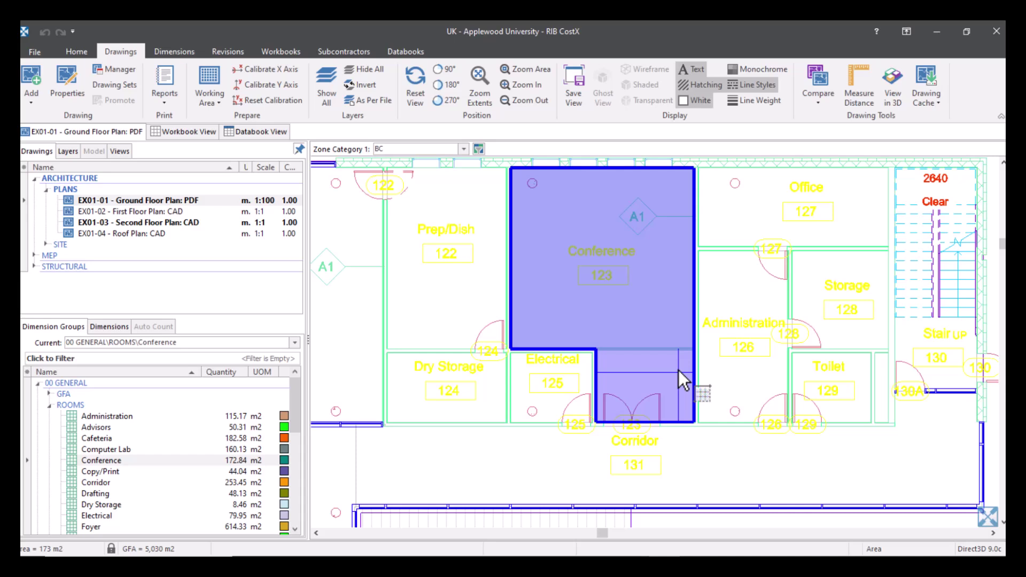
{"action": "right_click", "coordinate": [678, 370]}
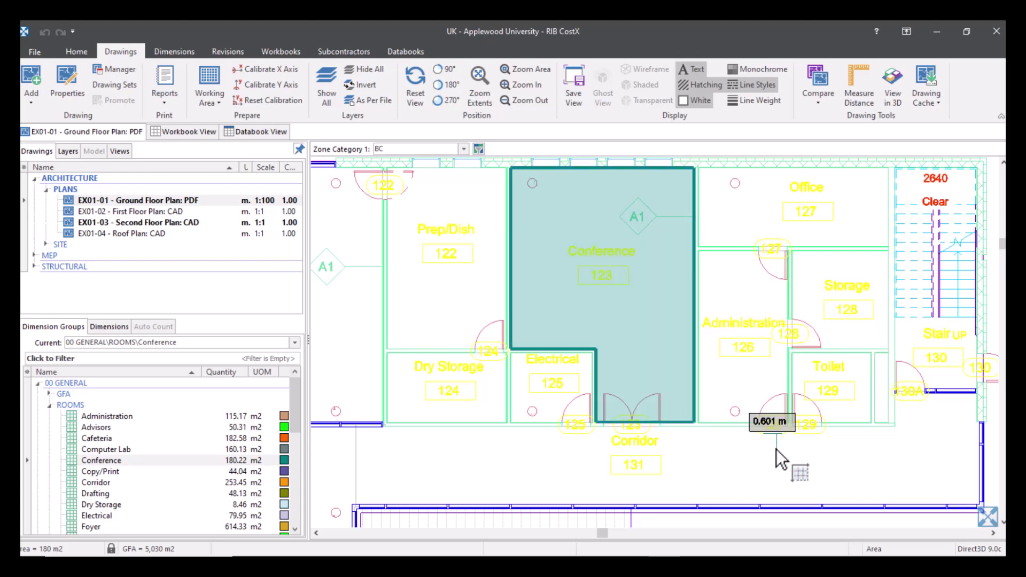
{"action": "scroll", "coordinate": [780, 470], "scroll_direction": "down", "scroll_amount": 5}
{"action": "scroll", "coordinate": [704, 373], "scroll_direction": "up", "scroll_amount": 6}
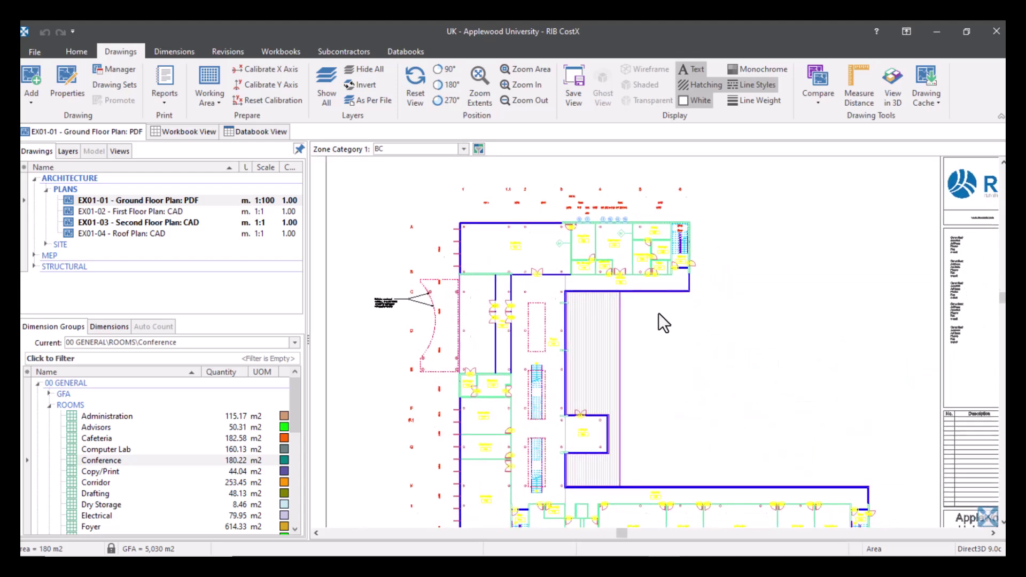
{"action": "scroll", "coordinate": [695, 367], "scroll_direction": "up", "scroll_amount": 1}
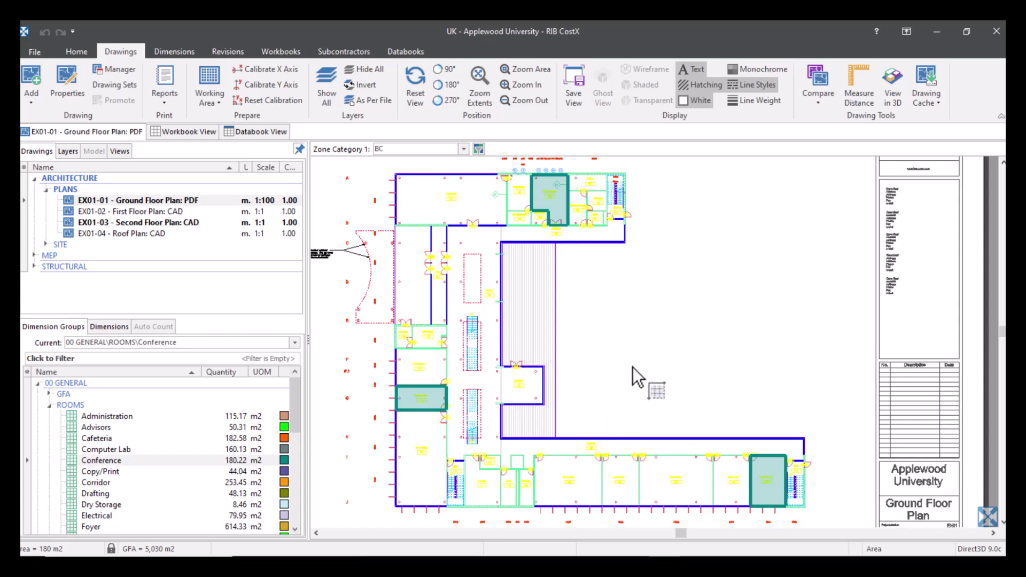
{"action": "scroll", "coordinate": [560, 456], "scroll_direction": "up", "scroll_amount": 4}
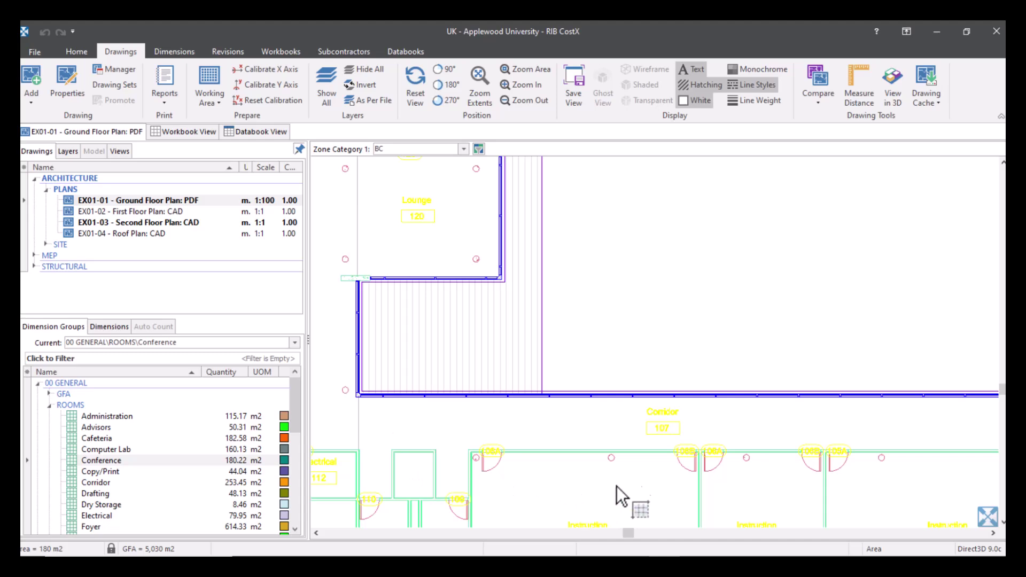
{"action": "scroll", "coordinate": [747, 434], "scroll_direction": "down", "scroll_amount": 3}
{"action": "left_click_drag", "start_coordinate": [747, 433], "coordinate": [641, 313]}
{"action": "scroll", "coordinate": [604, 362], "scroll_direction": "up", "scroll_amount": 8}
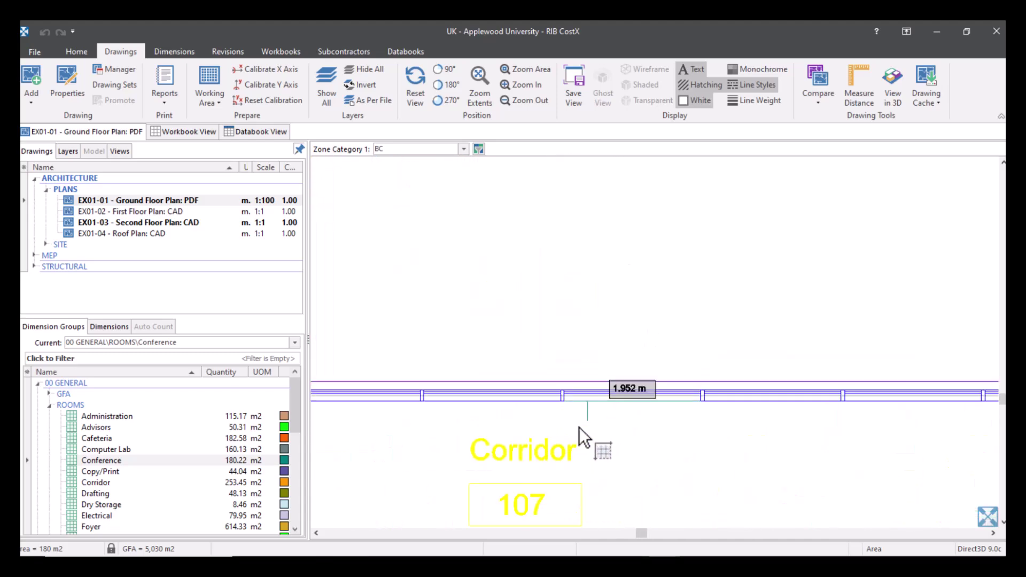
{"action": "scroll", "coordinate": [705, 434], "scroll_direction": "down", "scroll_amount": 7}
{"action": "scroll", "coordinate": [713, 432], "scroll_direction": "down", "scroll_amount": 4}
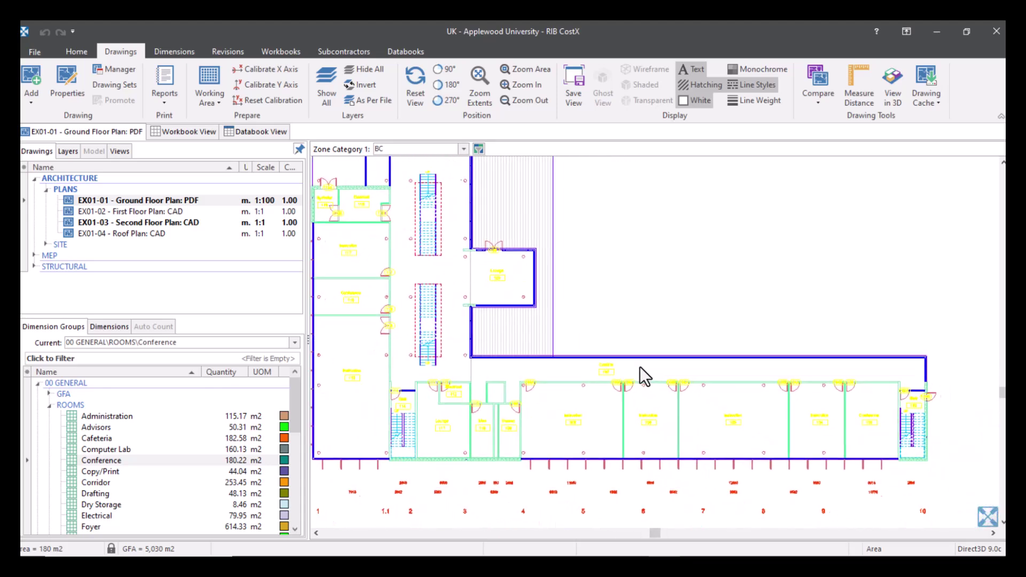
Add the upper-wing corridor strip to the Corridor group (445.54 m2), then zoom extents with Home.
{"action": "left_click", "coordinate": [129, 482]}
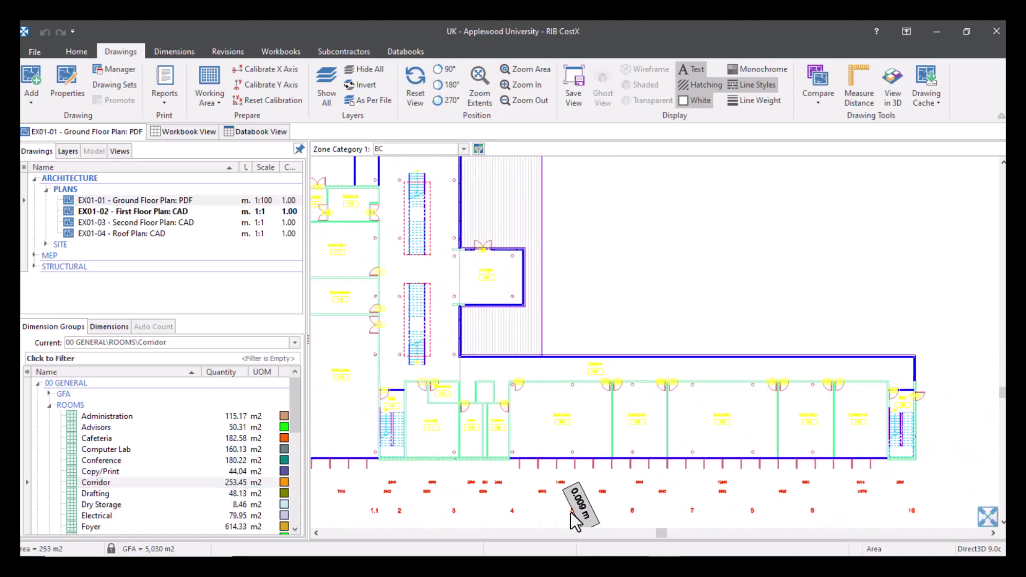
{"action": "left_click", "coordinate": [711, 368]}
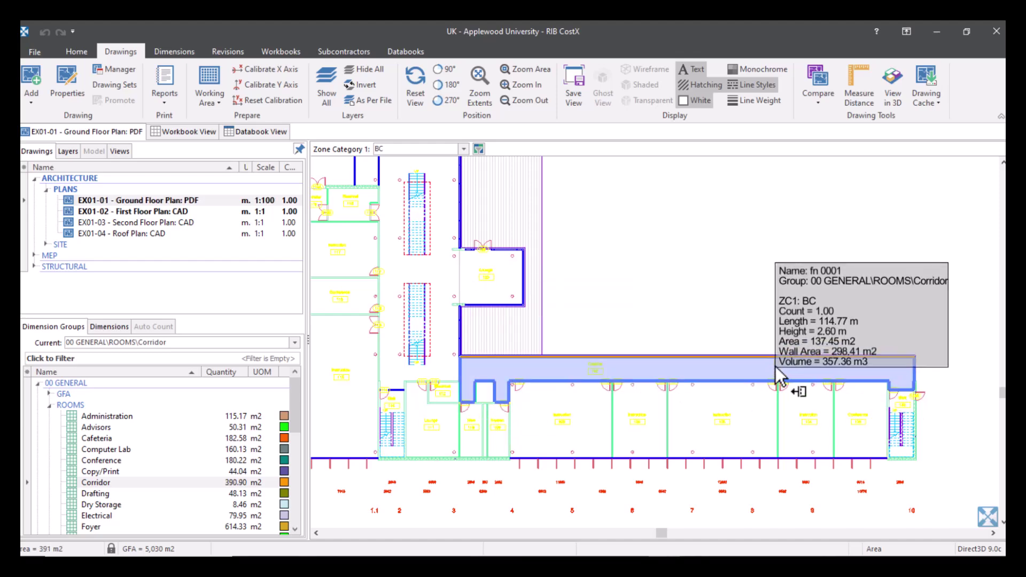
{"action": "left_click_drag", "start_coordinate": [680, 276], "coordinate": [728, 523]}
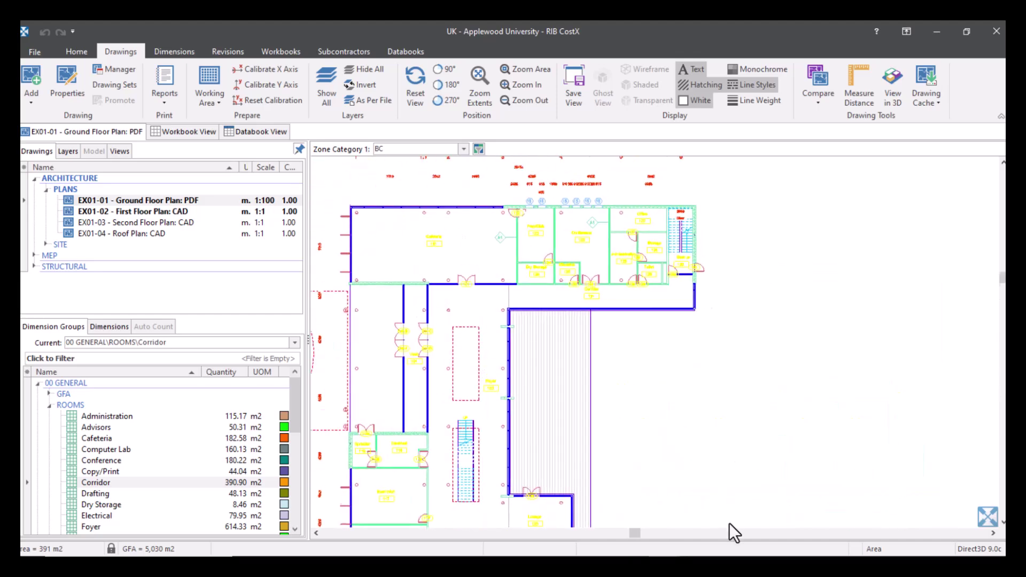
{"action": "left_click", "coordinate": [656, 297]}
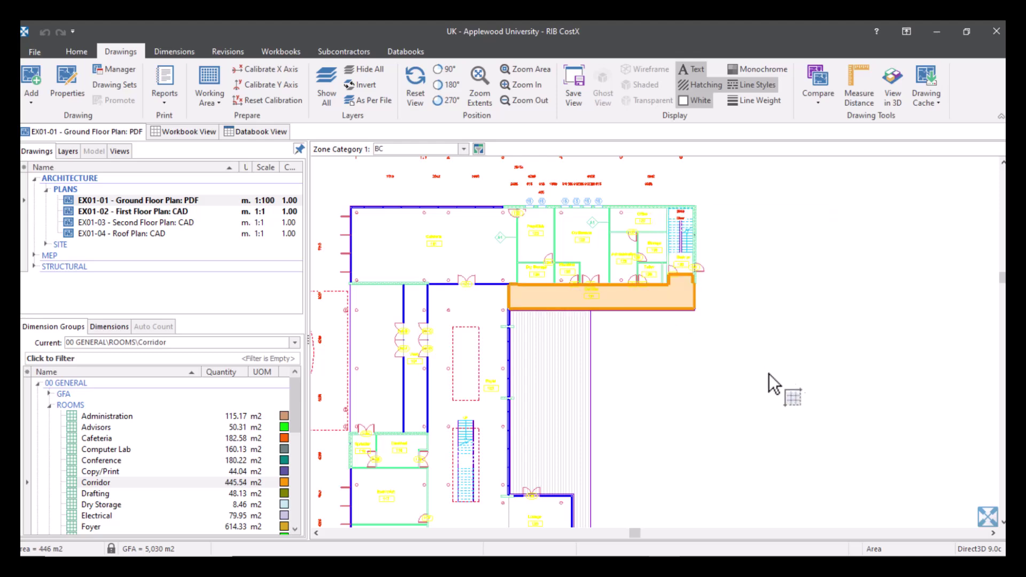
{"action": "key", "text": "Home"}
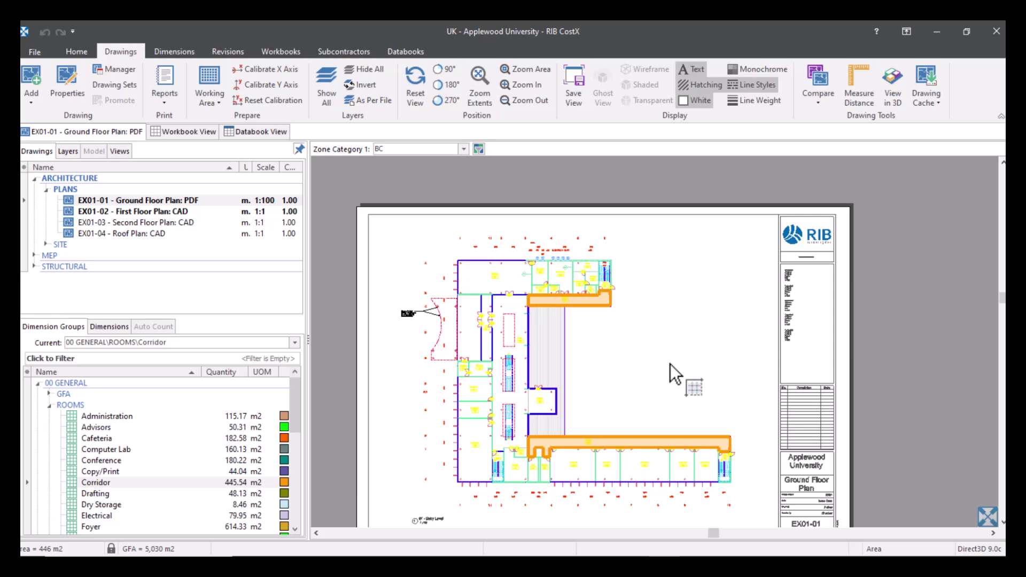
{"action": "scroll", "coordinate": [670, 364], "scroll_direction": "up", "scroll_amount": 2}
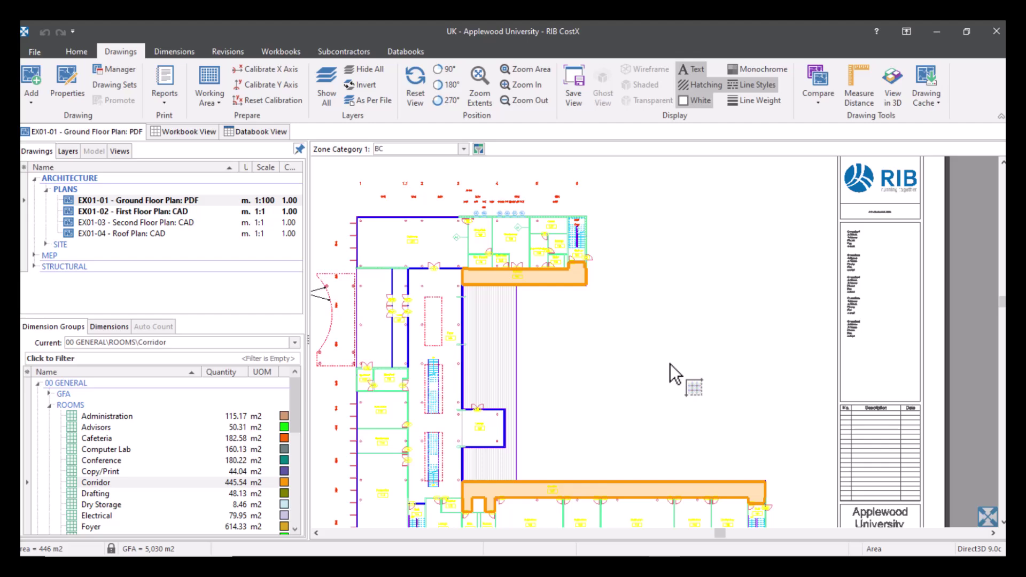
{"action": "scroll", "coordinate": [670, 364], "scroll_direction": "up", "scroll_amount": 2}
{"action": "scroll", "coordinate": [670, 364], "scroll_direction": "down", "scroll_amount": 4}
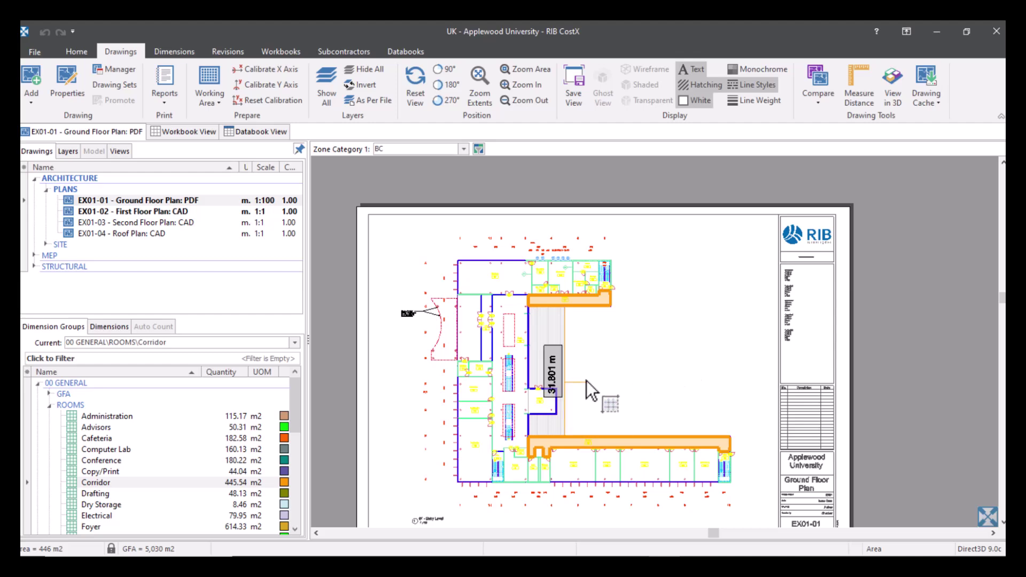
{"action": "left_click_drag", "start_coordinate": [591, 389], "coordinate": [657, 346]}
{"action": "scroll", "coordinate": [657, 346], "scroll_direction": "up", "scroll_amount": 5}
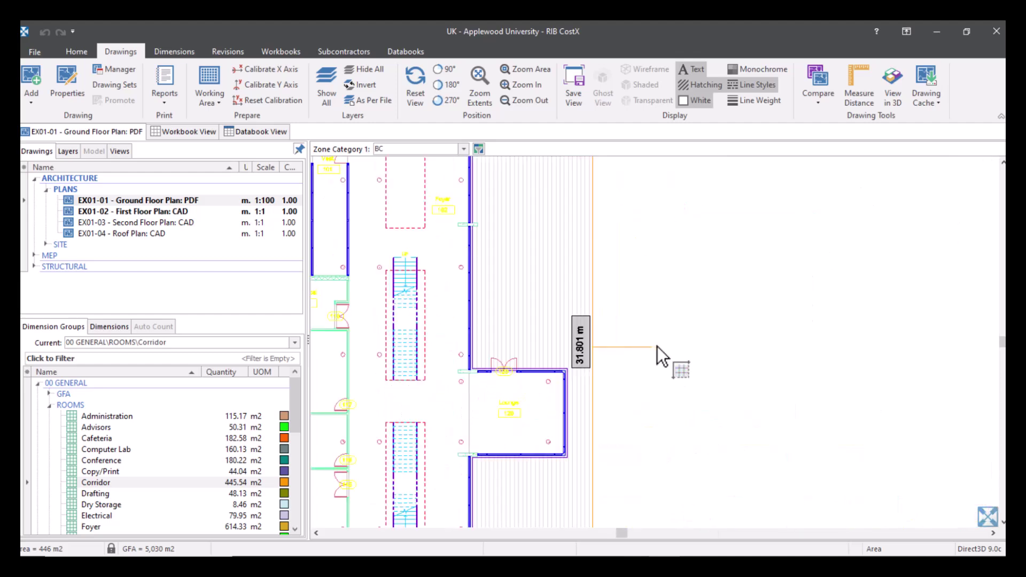
{"action": "scroll", "coordinate": [657, 346], "scroll_direction": "down", "scroll_amount": 5}
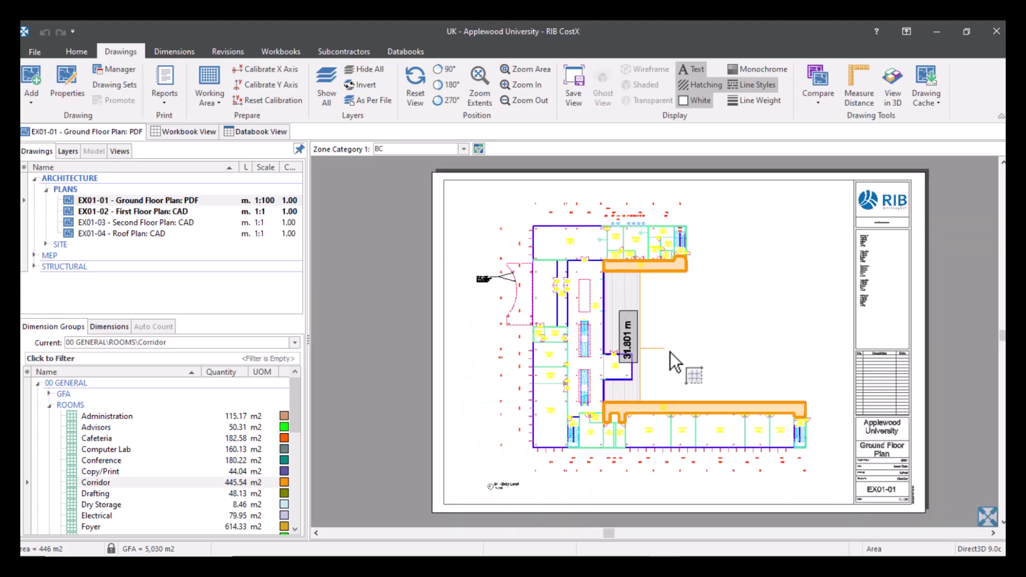
{"action": "key", "text": "Escape"}
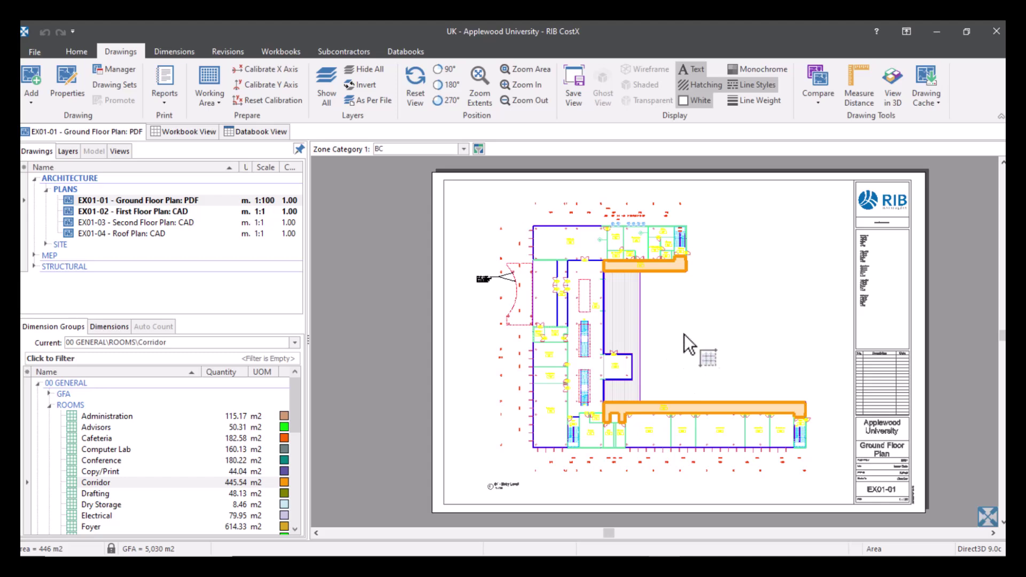
Using the M shortcut, measure the 8.166 m wall-to-wall distance beside Conference room 116.
{"action": "left_click", "coordinate": [865, 88]}
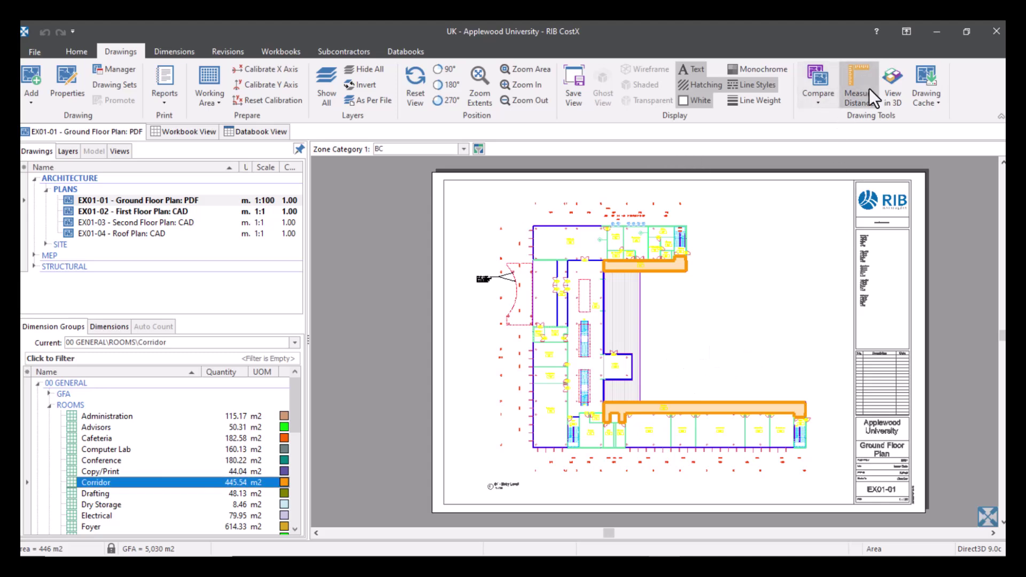
{"action": "scroll", "coordinate": [708, 333], "scroll_direction": "up", "scroll_amount": 3}
{"action": "key", "text": "Escape"}
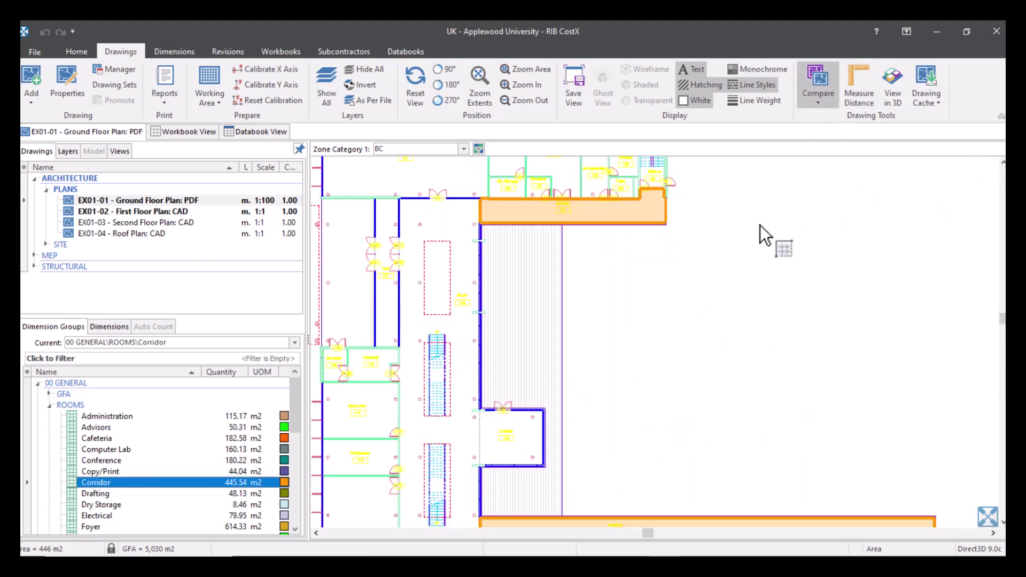
{"action": "scroll", "coordinate": [618, 339], "scroll_direction": "down", "scroll_amount": 3}
{"action": "scroll", "coordinate": [618, 339], "scroll_direction": "up", "scroll_amount": 2}
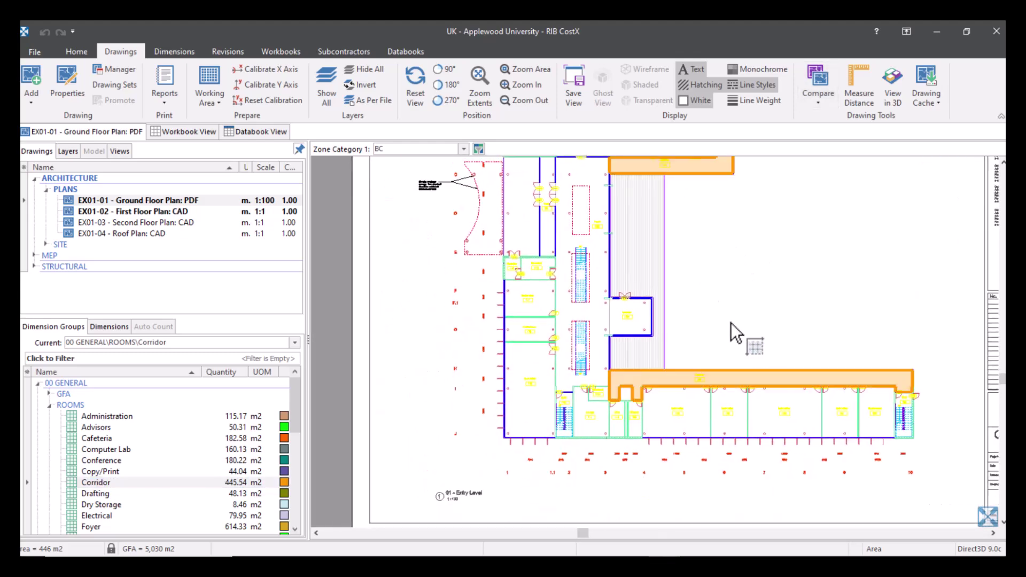
{"action": "key", "text": "m"}
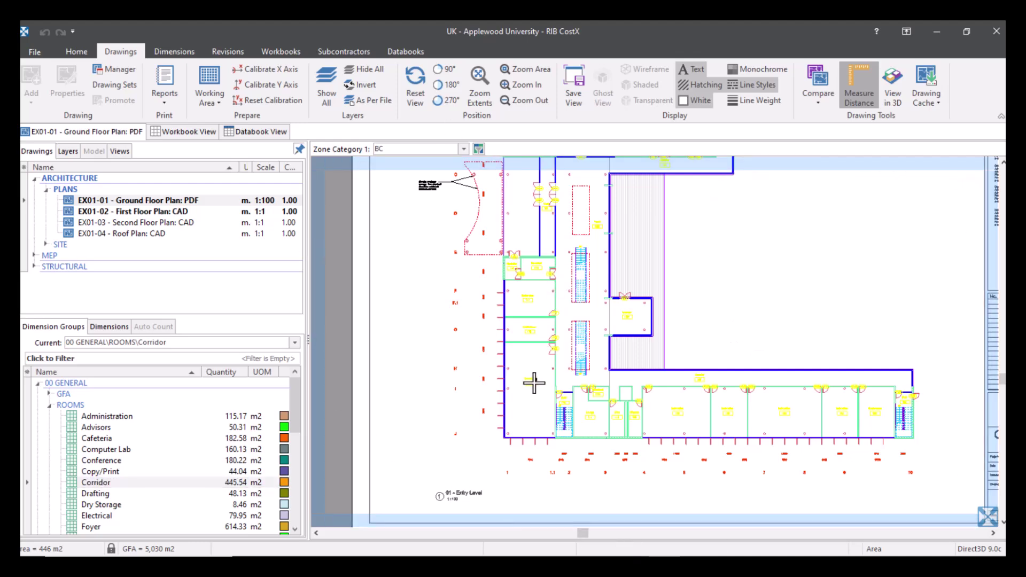
{"action": "scroll", "coordinate": [534, 383], "scroll_direction": "up", "scroll_amount": 5}
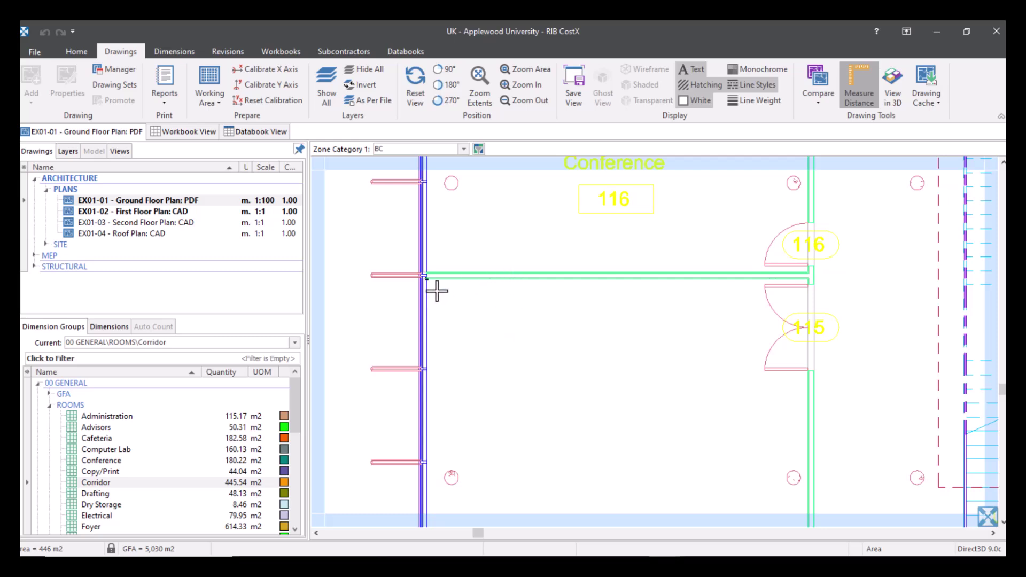
{"action": "left_click", "coordinate": [427, 279]}
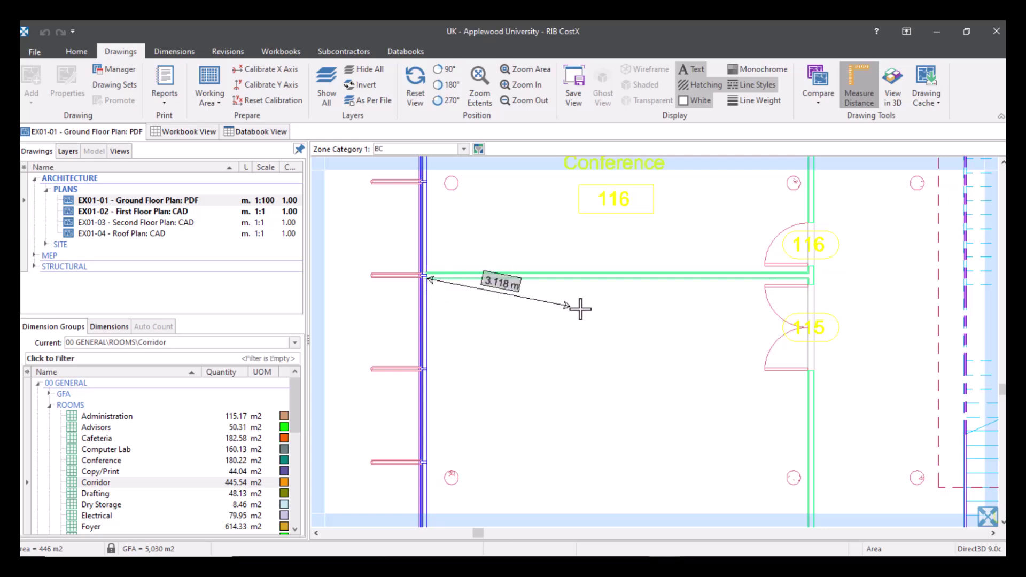
{"action": "left_click", "coordinate": [808, 281]}
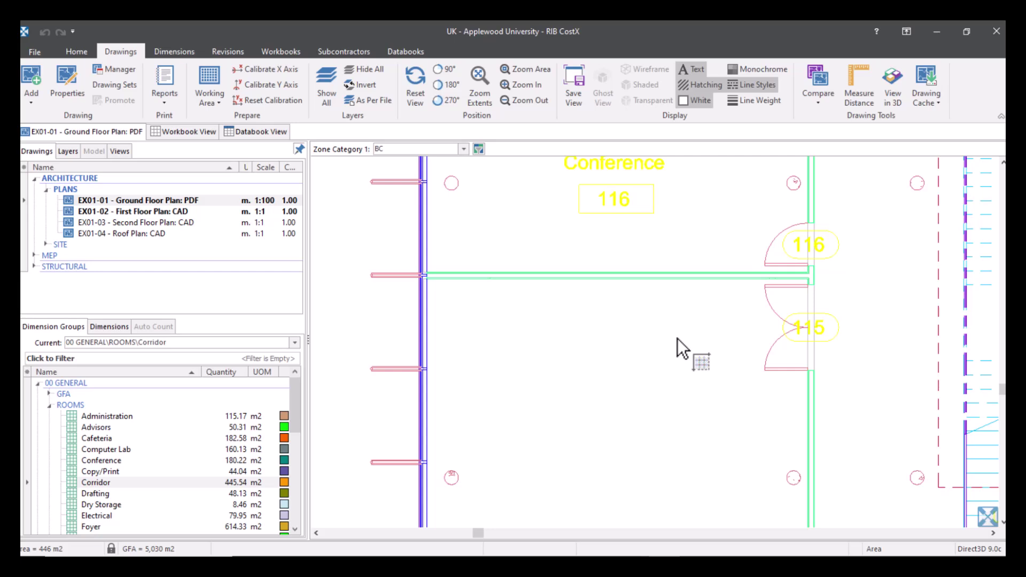
{"action": "scroll", "coordinate": [678, 338], "scroll_direction": "down", "scroll_amount": 4}
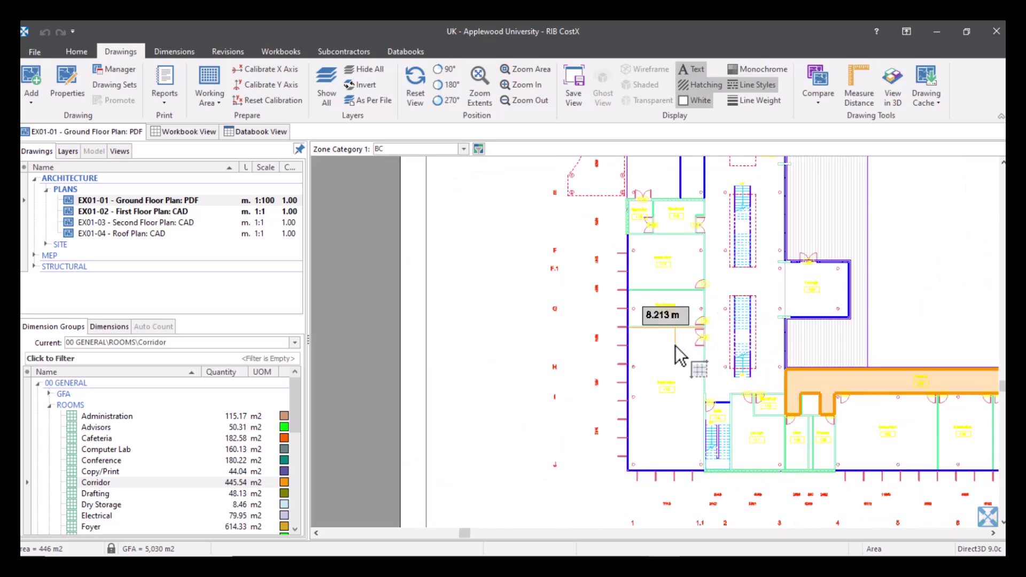
{"action": "scroll", "coordinate": [867, 265], "scroll_direction": "down", "scroll_amount": 2}
{"action": "scroll", "coordinate": [709, 344], "scroll_direction": "down", "scroll_amount": 2}
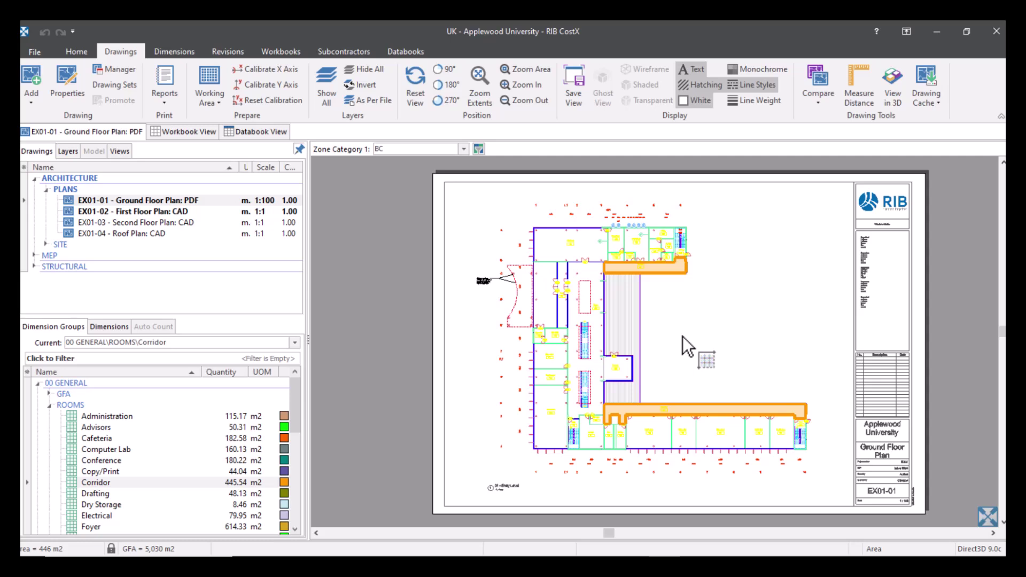
{"action": "scroll", "coordinate": [558, 418], "scroll_direction": "up", "scroll_amount": 4}
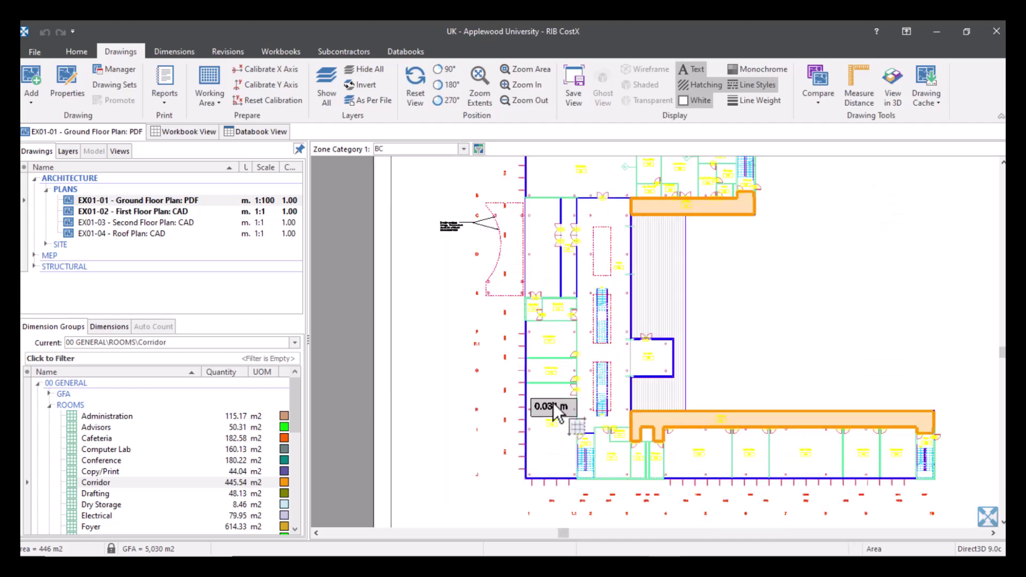
{"action": "left_click_drag", "start_coordinate": [558, 418], "coordinate": [557, 327]}
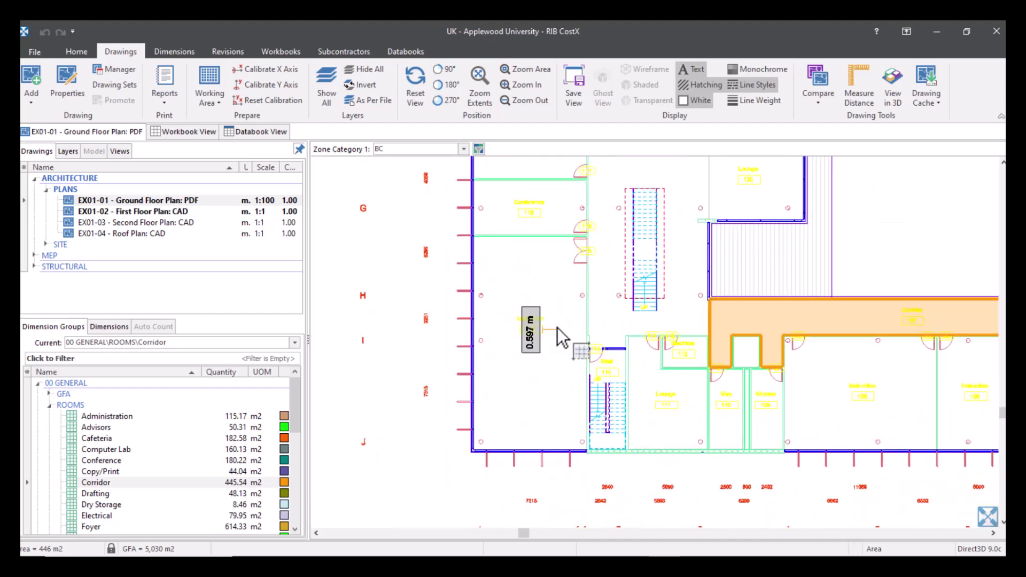
{"action": "left_click", "coordinate": [539, 255]}
{"action": "scroll", "coordinate": [538, 321], "scroll_direction": "up", "scroll_amount": 2}
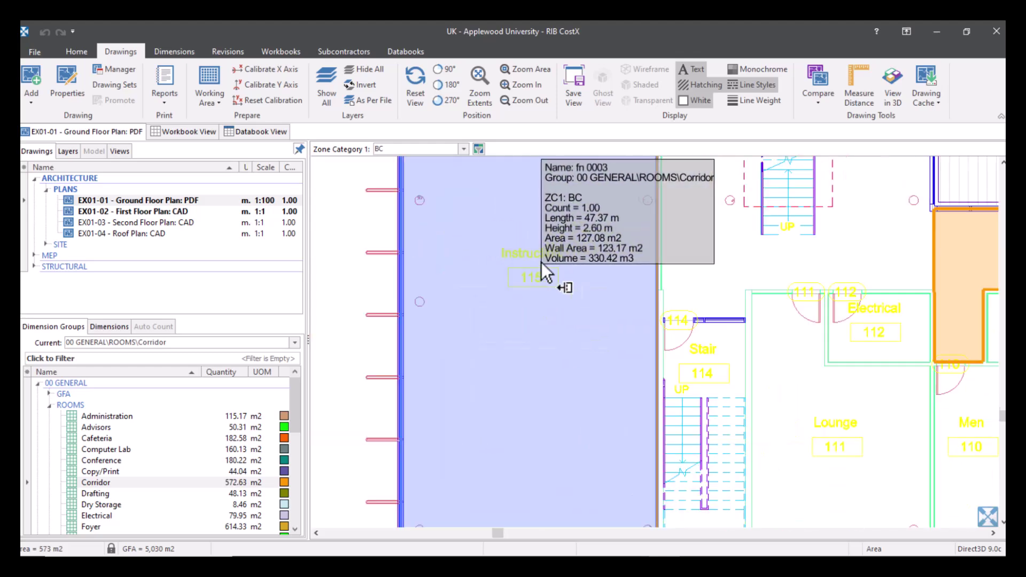
{"action": "scroll", "coordinate": [540, 262], "scroll_direction": "down", "scroll_amount": 2}
{"action": "left_click", "coordinate": [141, 478]}
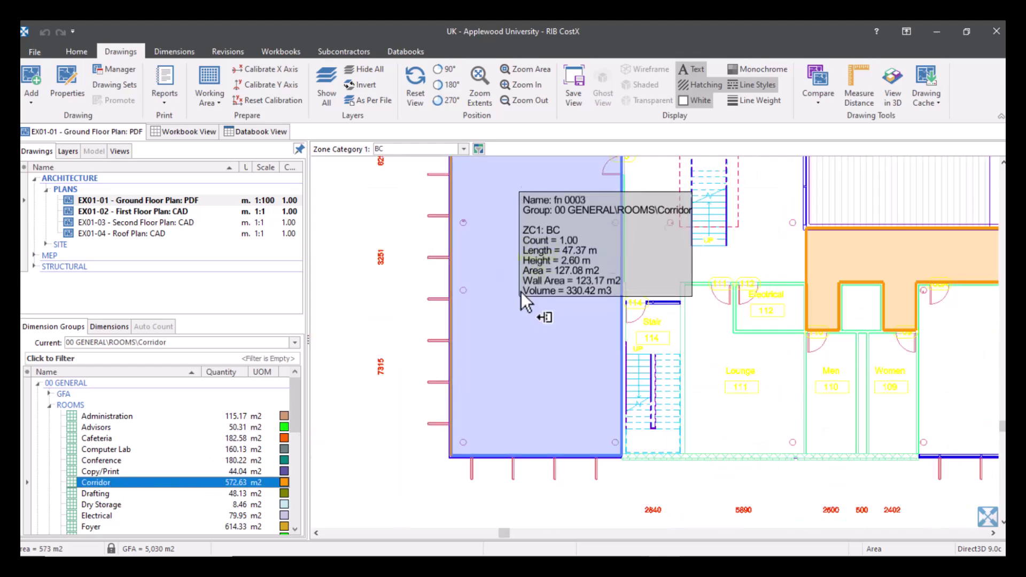
{"action": "scroll", "coordinate": [521, 290], "scroll_direction": "up", "scroll_amount": 2}
{"action": "scroll", "coordinate": [528, 371], "scroll_direction": "down", "scroll_amount": 2}
{"action": "scroll", "coordinate": [626, 336], "scroll_direction": "down", "scroll_amount": 2}
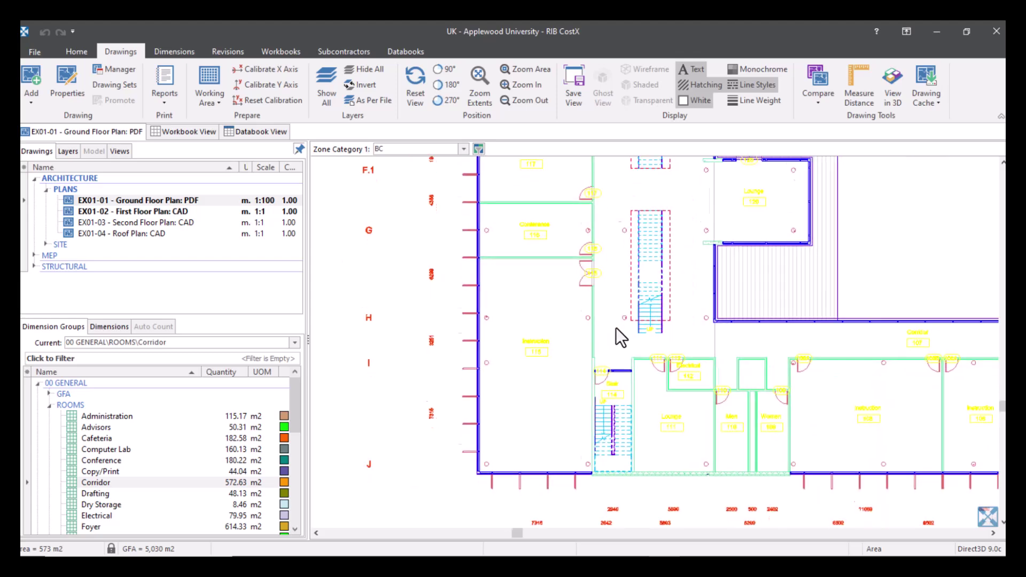
{"action": "key", "text": "ctrl+z"}
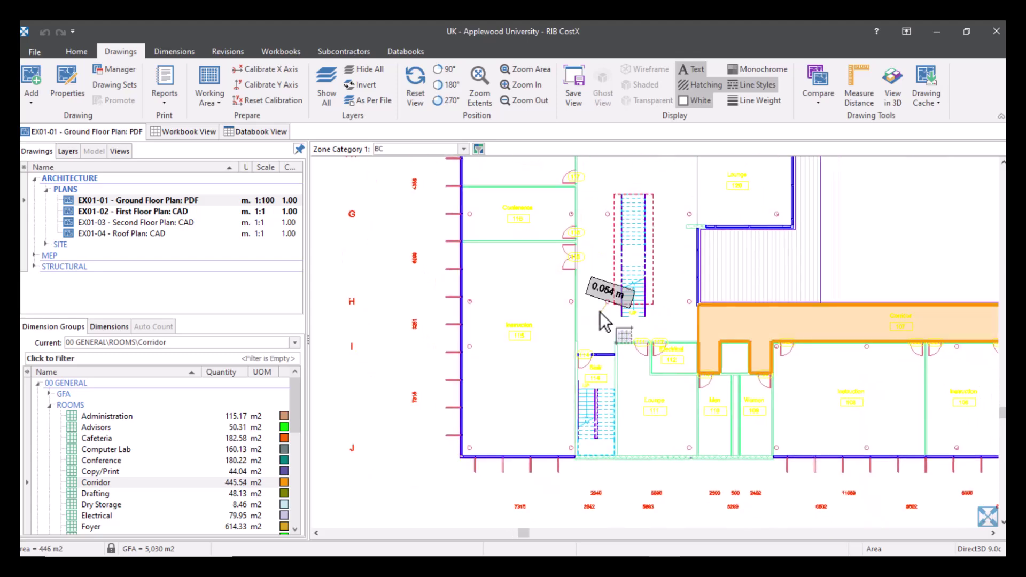
{"action": "key", "text": "ctrl+y"}
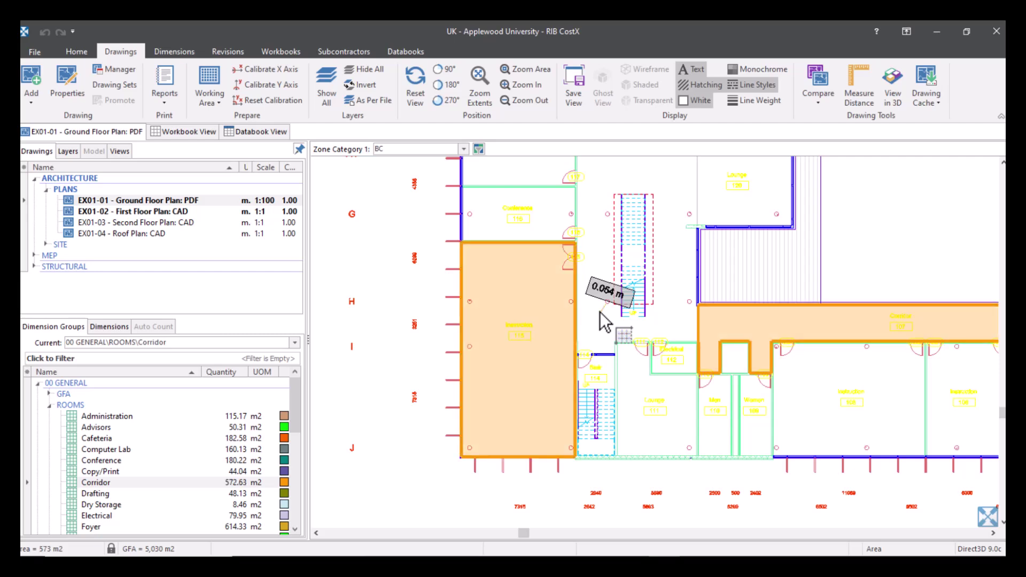
{"action": "key", "text": "ctrl+z"}
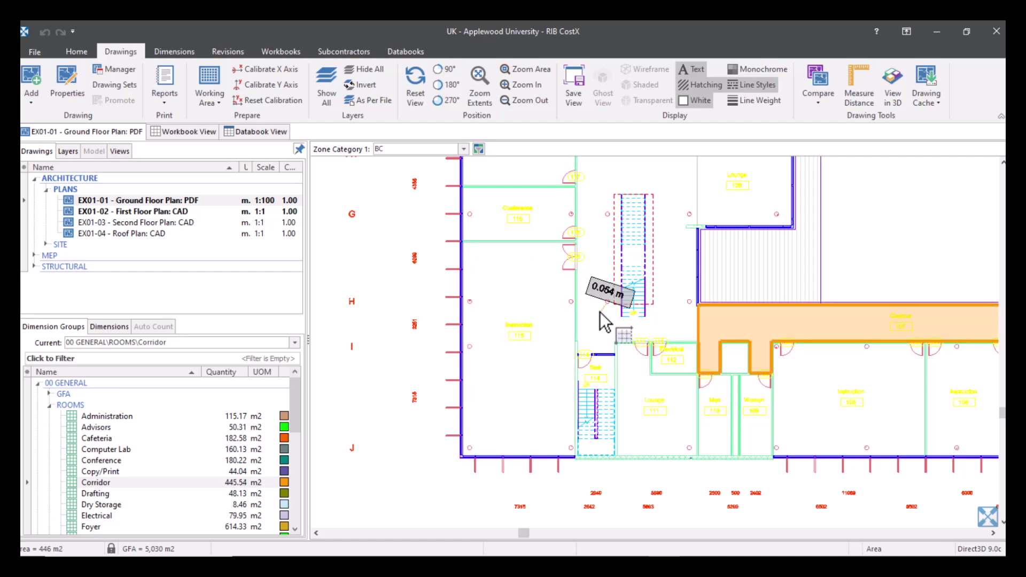
Expand 00 GENERAL > GFA and display the GFA takeoff on the plan.
{"action": "scroll", "coordinate": [907, 252], "scroll_direction": "down", "scroll_amount": 2}
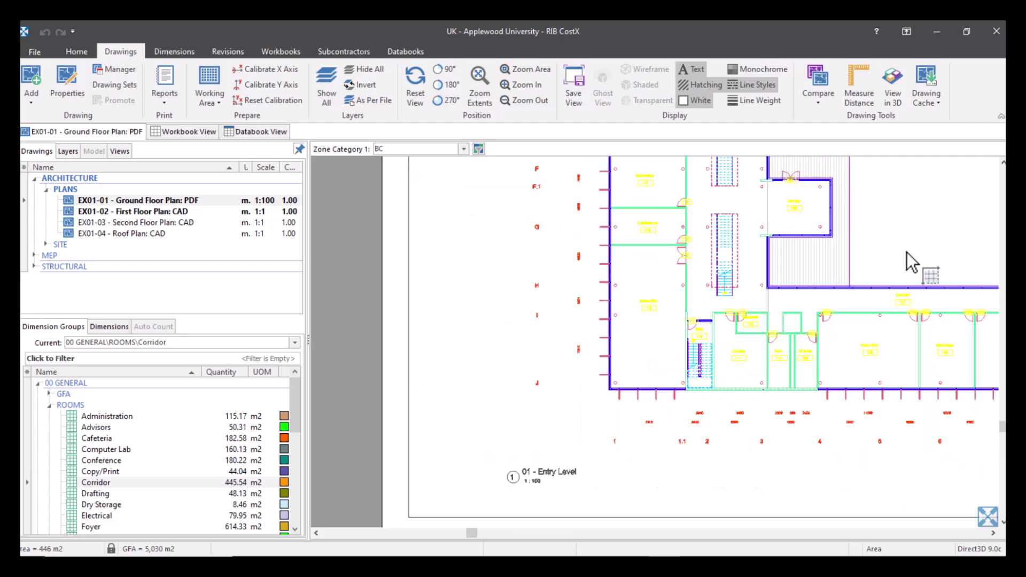
{"action": "left_click_drag", "start_coordinate": [907, 253], "coordinate": [677, 415]}
{"action": "scroll", "coordinate": [697, 335], "scroll_direction": "down", "scroll_amount": 2}
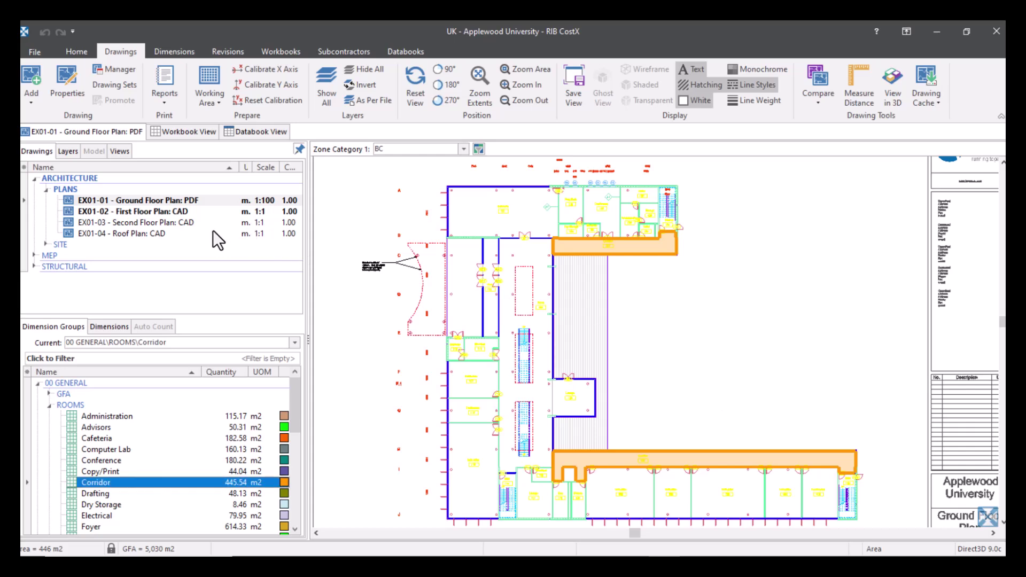
{"action": "left_click", "coordinate": [48, 393]}
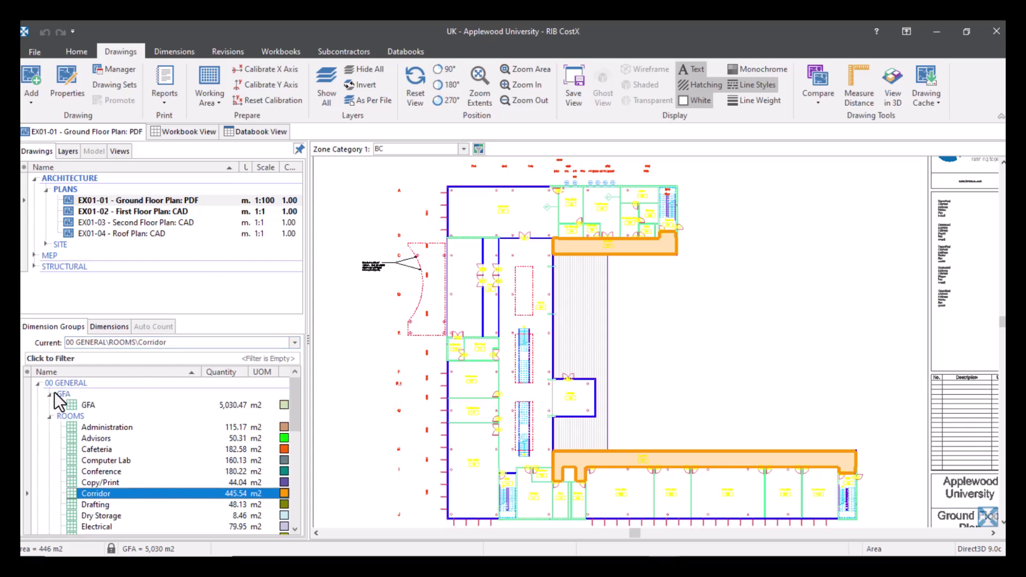
{"action": "left_click", "coordinate": [114, 405]}
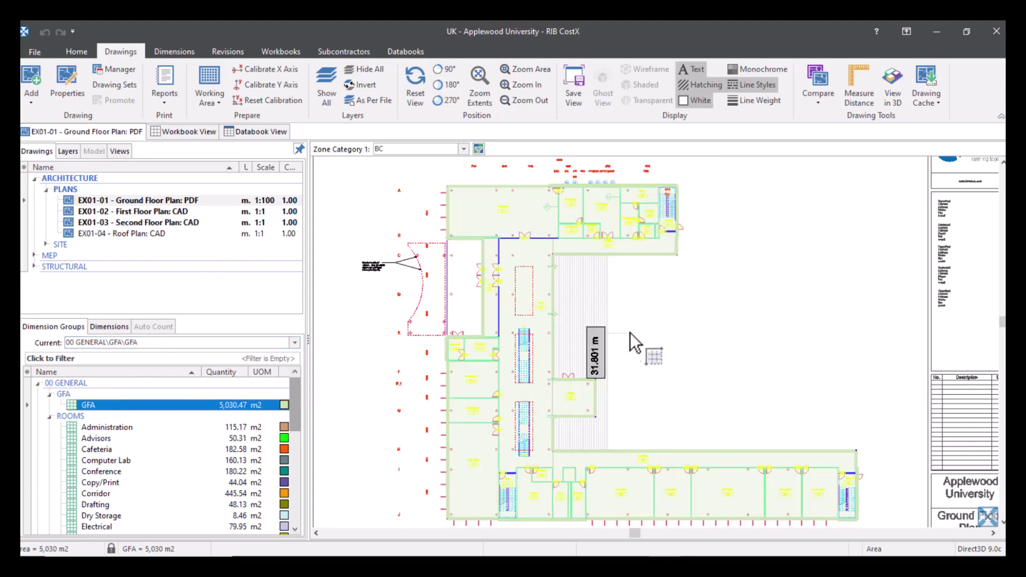
Select the GFA dimension group and open the EX01-02 First Floor Plan drawing.
{"action": "mouse_move", "coordinate": [526, 291]}
{"action": "scroll", "coordinate": [740, 346], "scroll_direction": "down", "scroll_amount": 3}
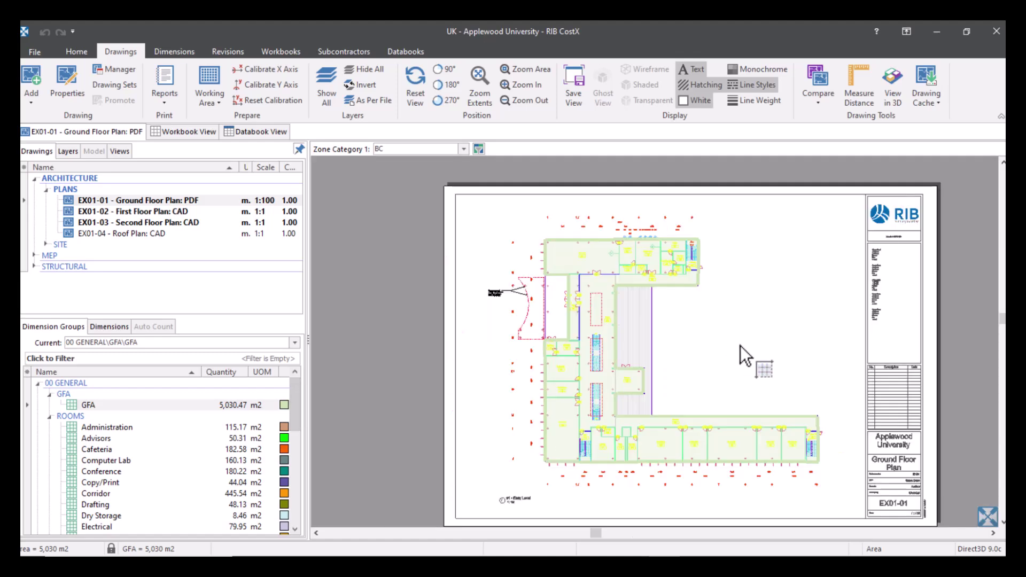
{"action": "mouse_move", "coordinate": [561, 272]}
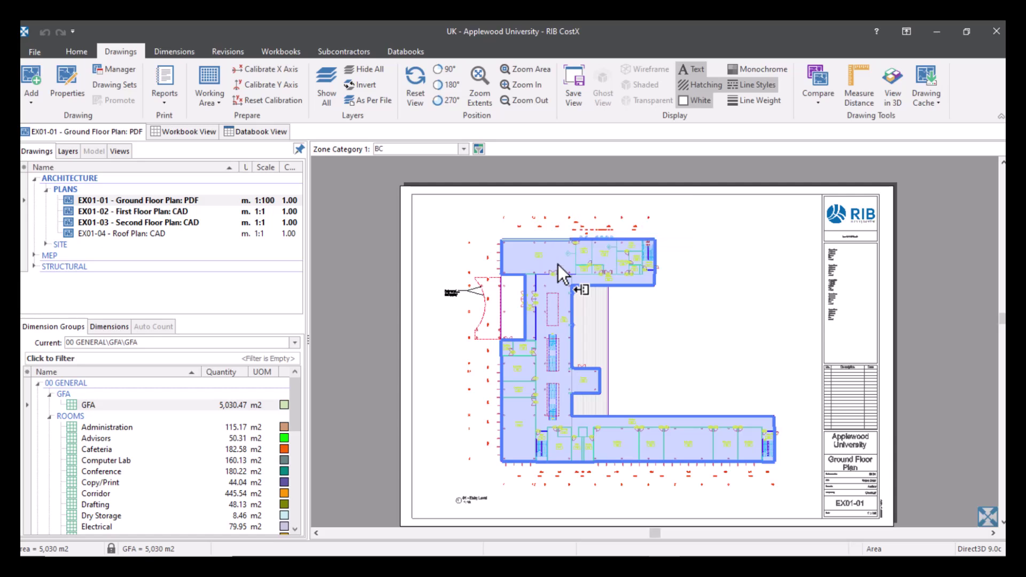
{"action": "left_click", "coordinate": [558, 264]}
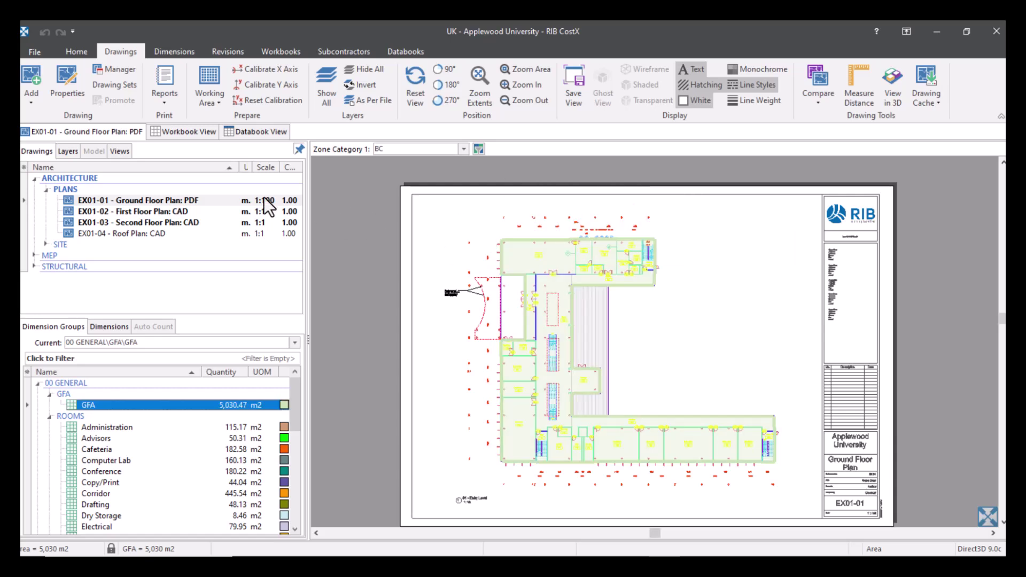
{"action": "double_click", "coordinate": [166, 212]}
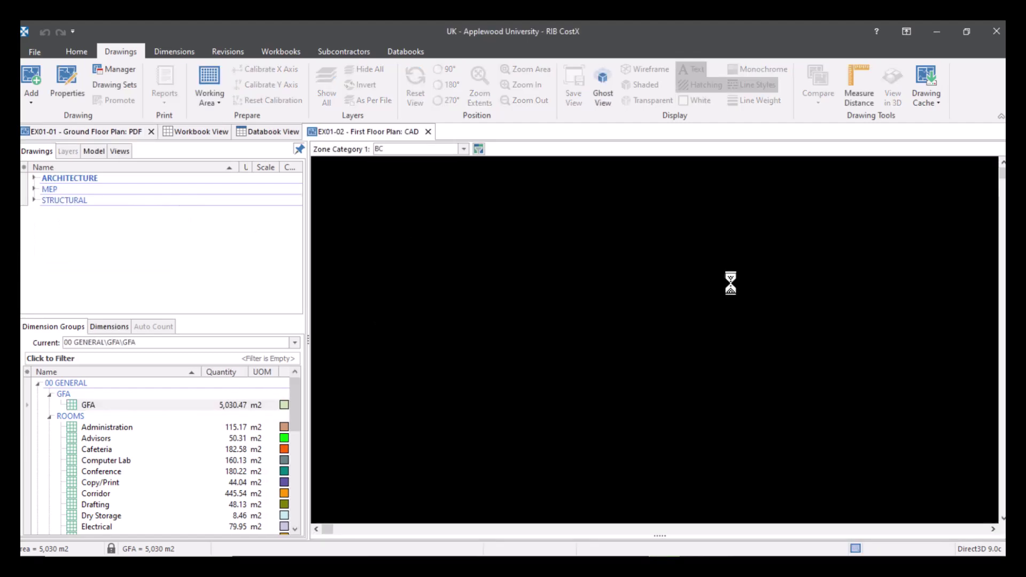
Paste the GFA area onto the First Floor Plan, then delete it, restoring GFA to 5,030.47 m2.
{"action": "scroll", "coordinate": [707, 274], "scroll_direction": "down", "scroll_amount": 1}
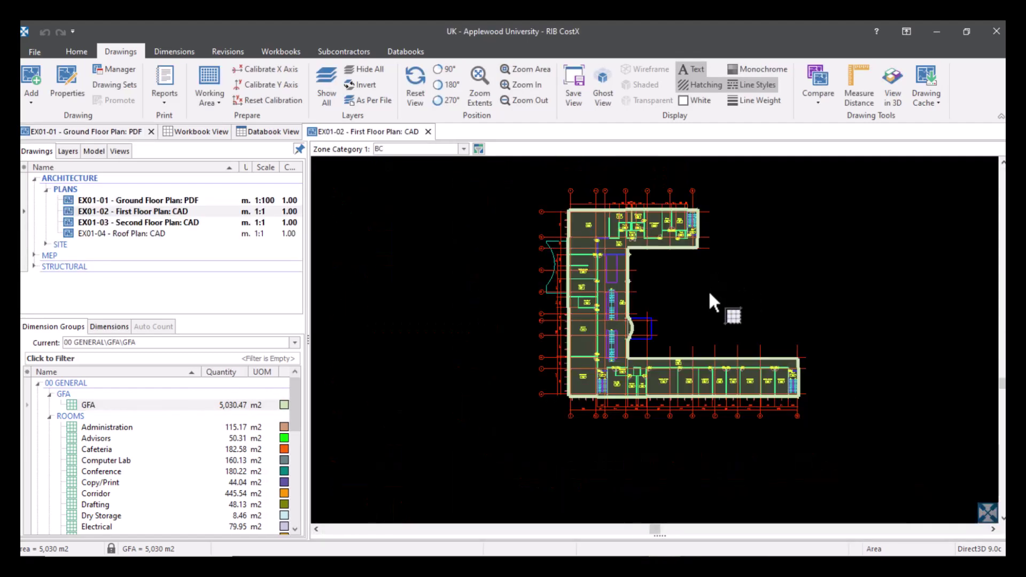
{"action": "key", "text": "ctrl+v"}
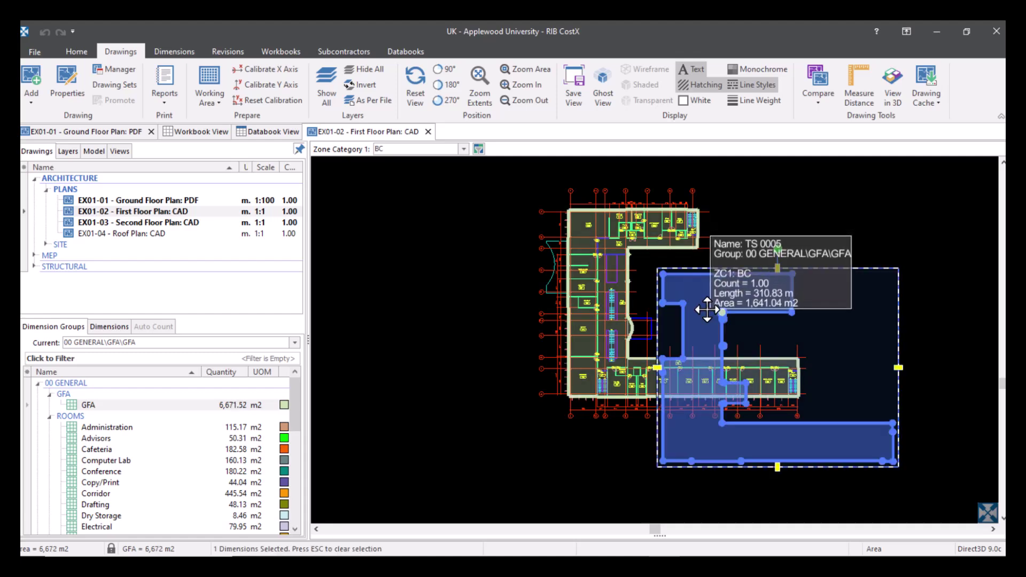
{"action": "left_click_drag", "start_coordinate": [700, 288], "coordinate": [604, 225]}
{"action": "key", "text": "ctrl+z"}
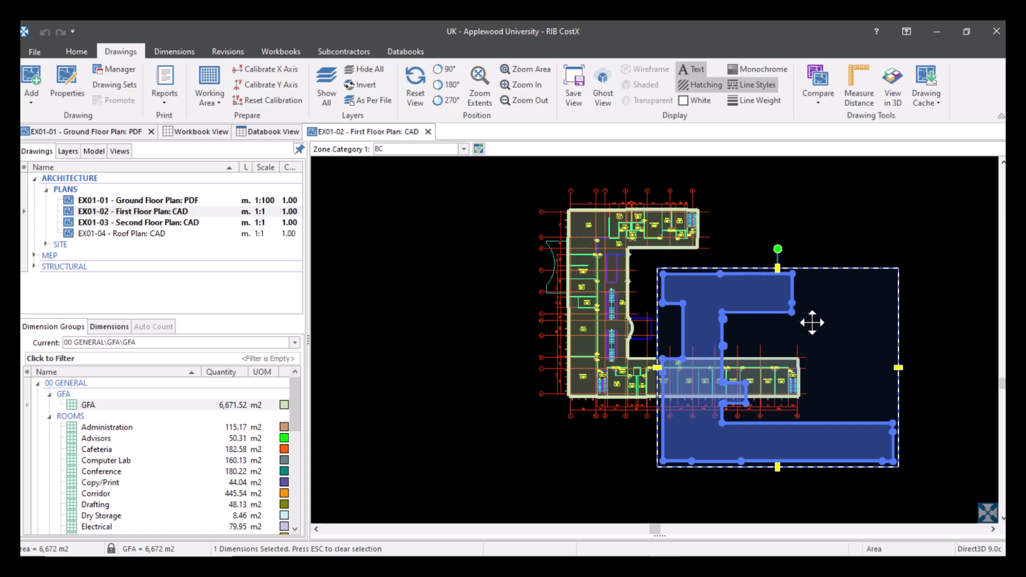
{"action": "key", "text": "Delete"}
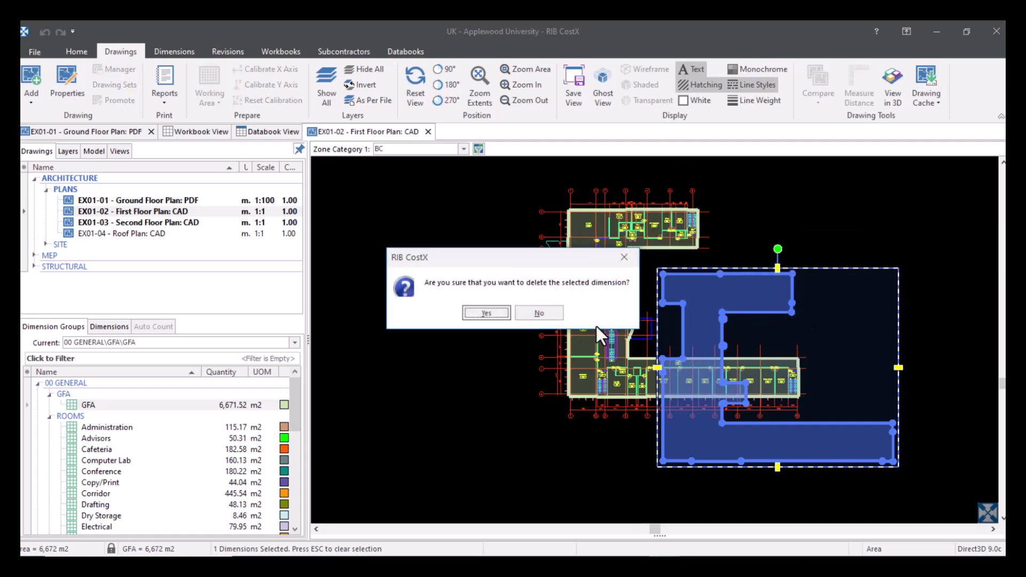
{"action": "left_click", "coordinate": [479, 315]}
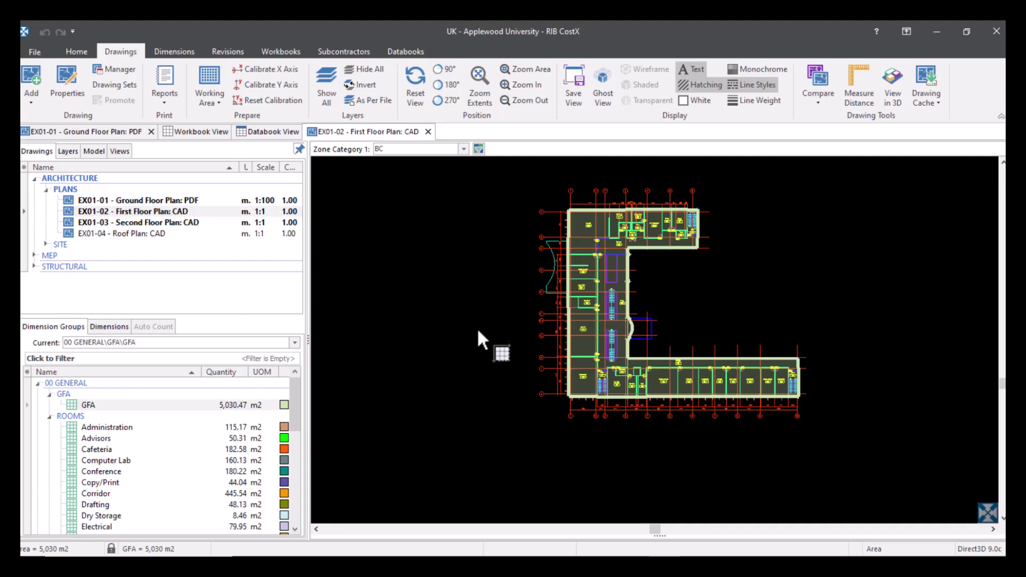
{"action": "scroll", "coordinate": [462, 278], "scroll_direction": "up", "scroll_amount": 1}
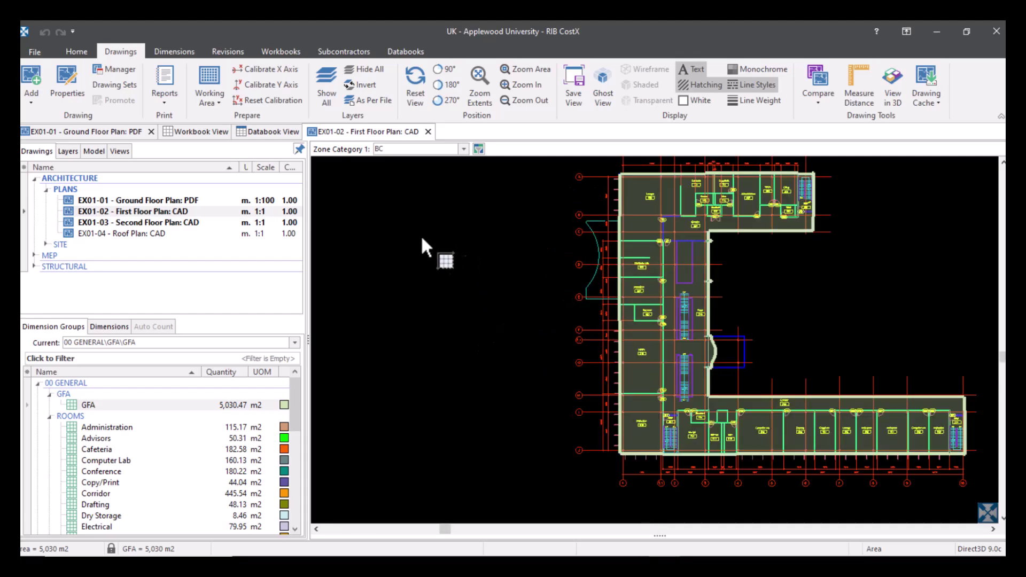
Open the NRM Estimate workbook and select, then deselect, the whole Cost sheet.
{"action": "left_click", "coordinate": [200, 134]}
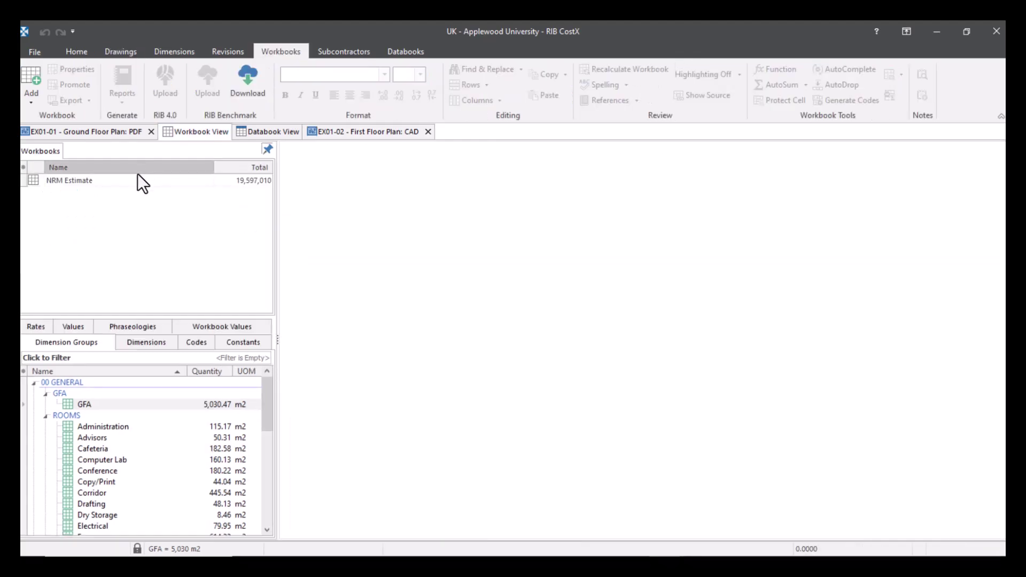
{"action": "double_click", "coordinate": [123, 180]}
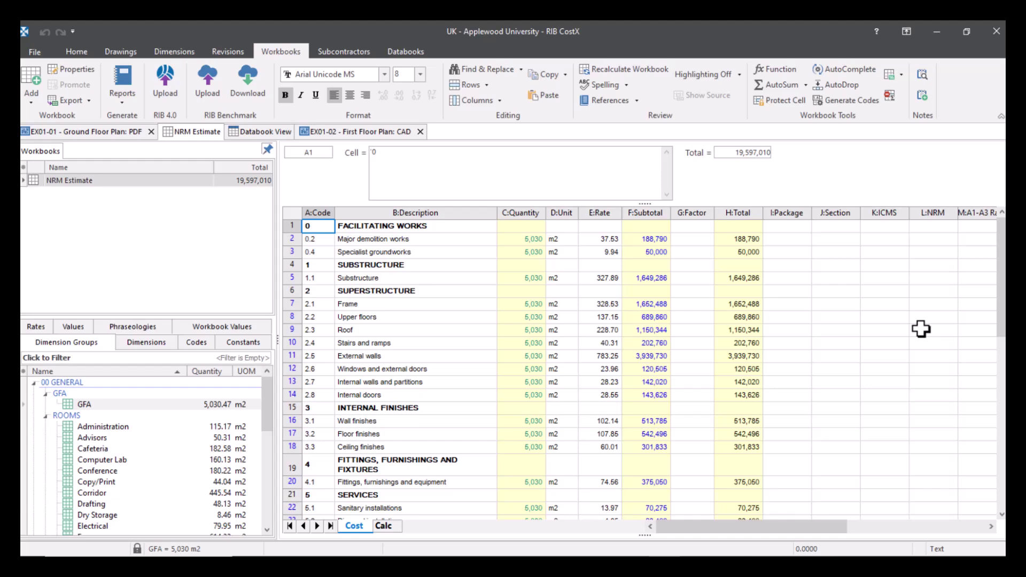
{"action": "key", "text": "ctrl+a"}
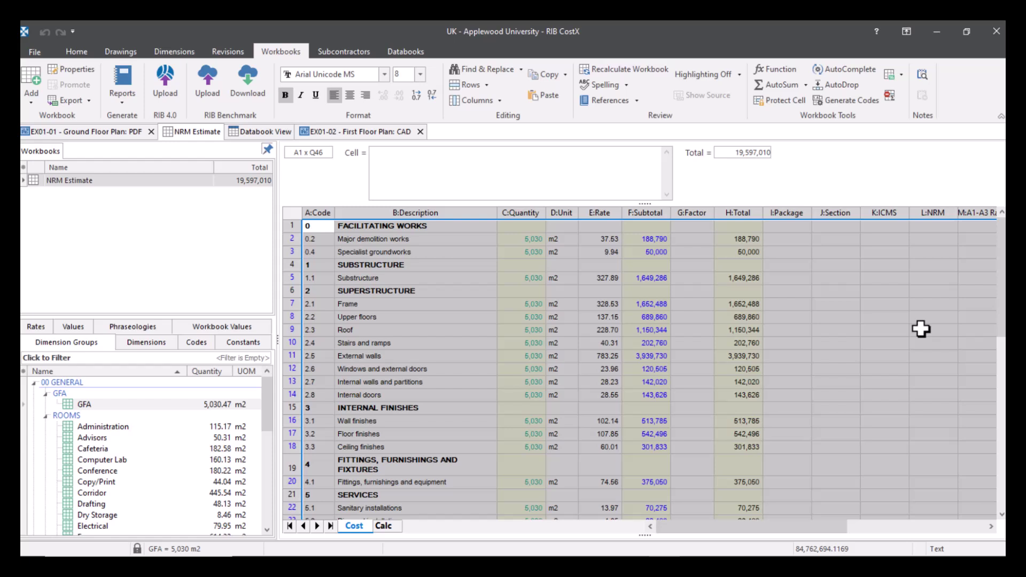
{"action": "key", "text": "Escape"}
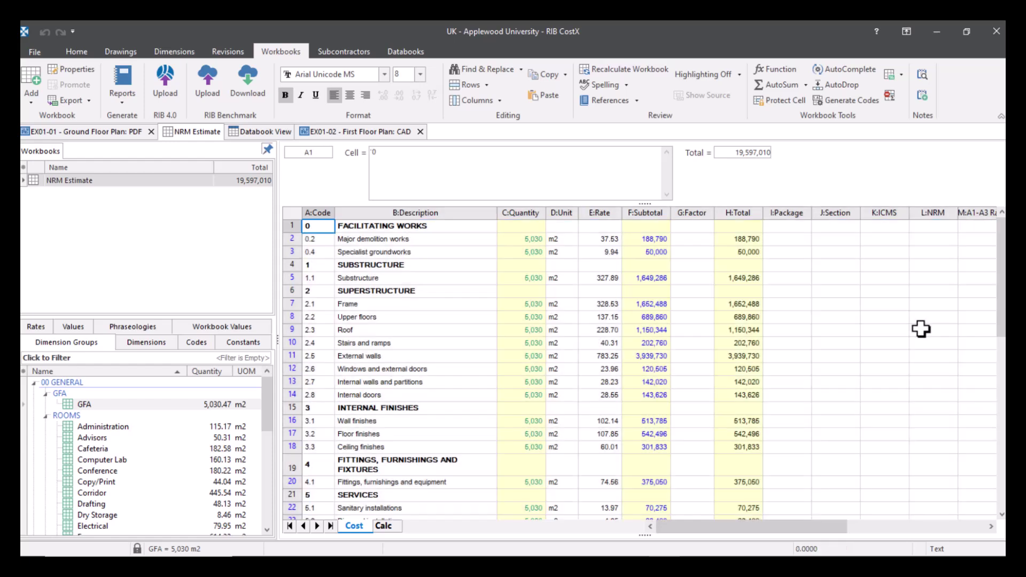
Insert a blank row at A2 and undo it.
{"action": "left_click", "coordinate": [327, 240]}
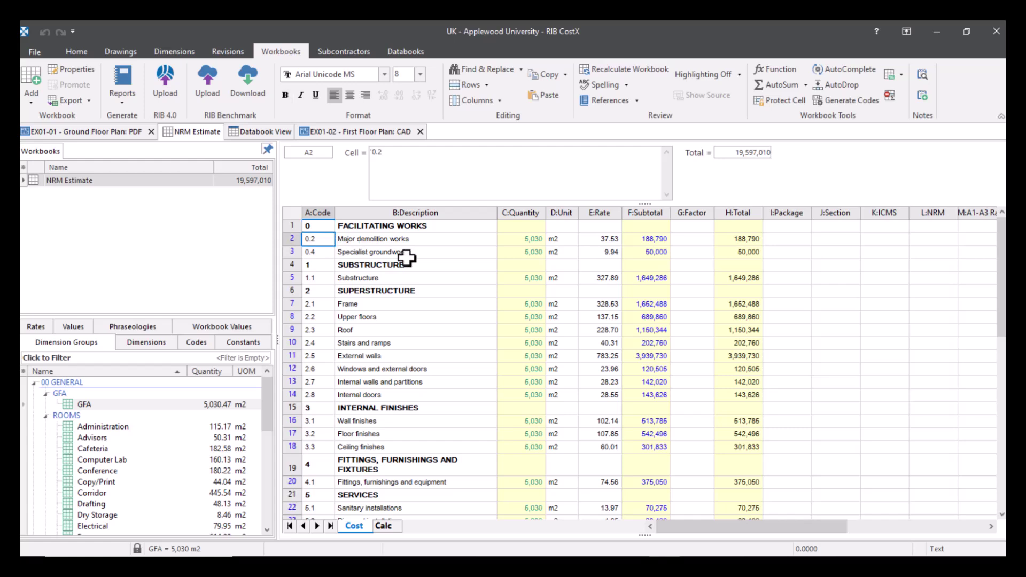
{"action": "key", "text": "Insert"}
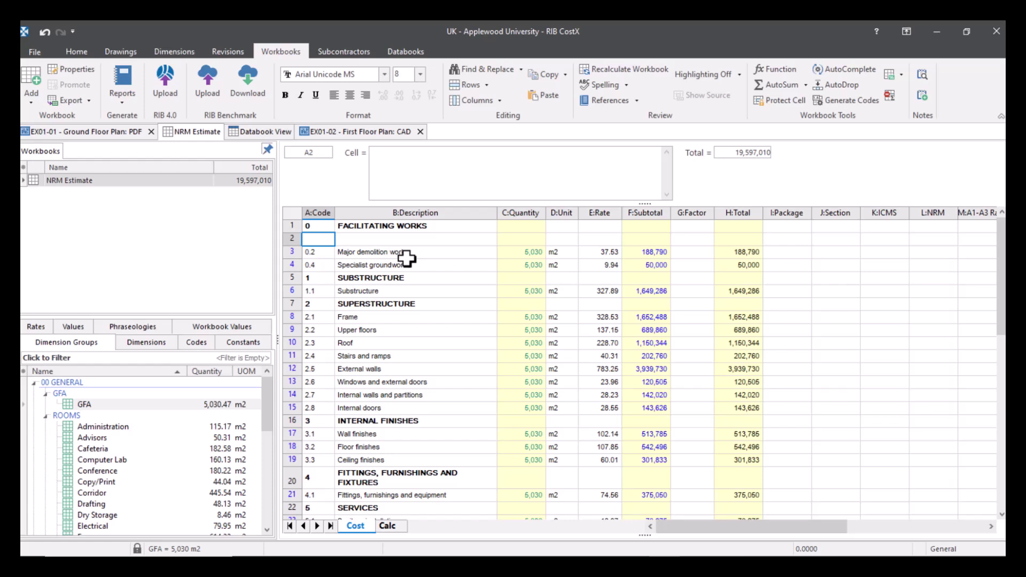
{"action": "key", "text": "ctrl+z"}
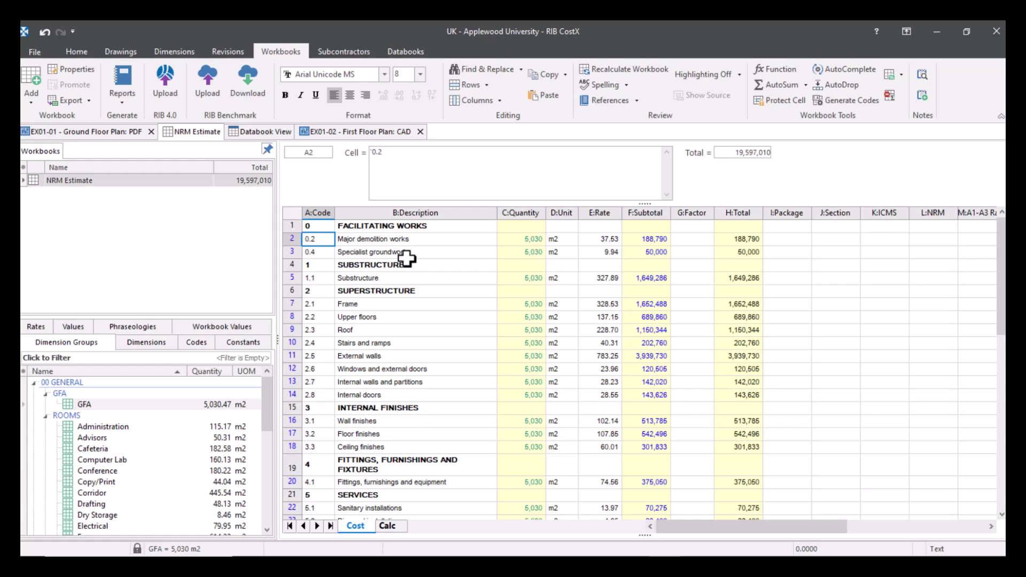
{"action": "key", "text": "ctrl+f"}
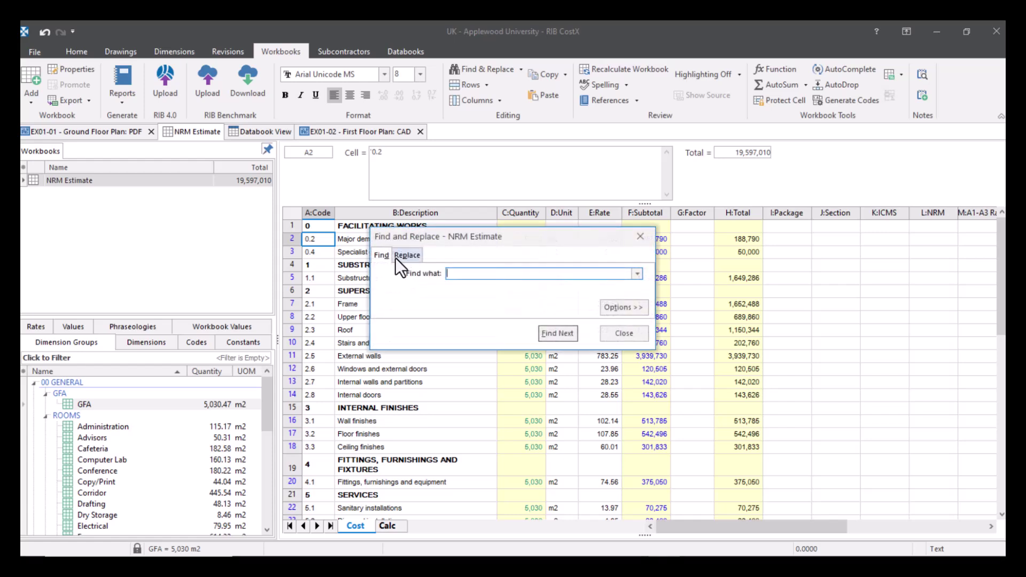
{"action": "left_click", "coordinate": [624, 334]}
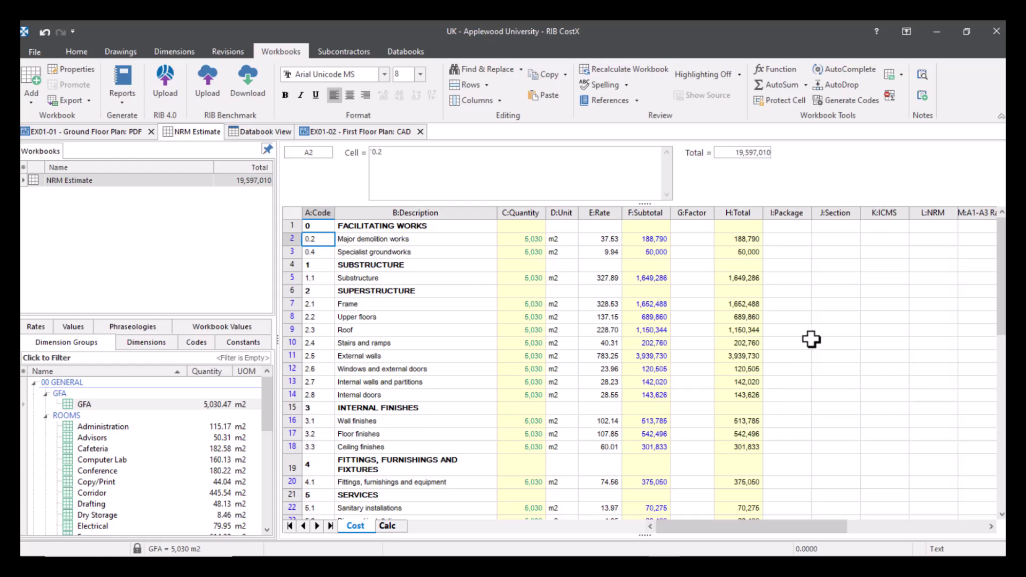
{"action": "key", "text": "ctrl+h"}
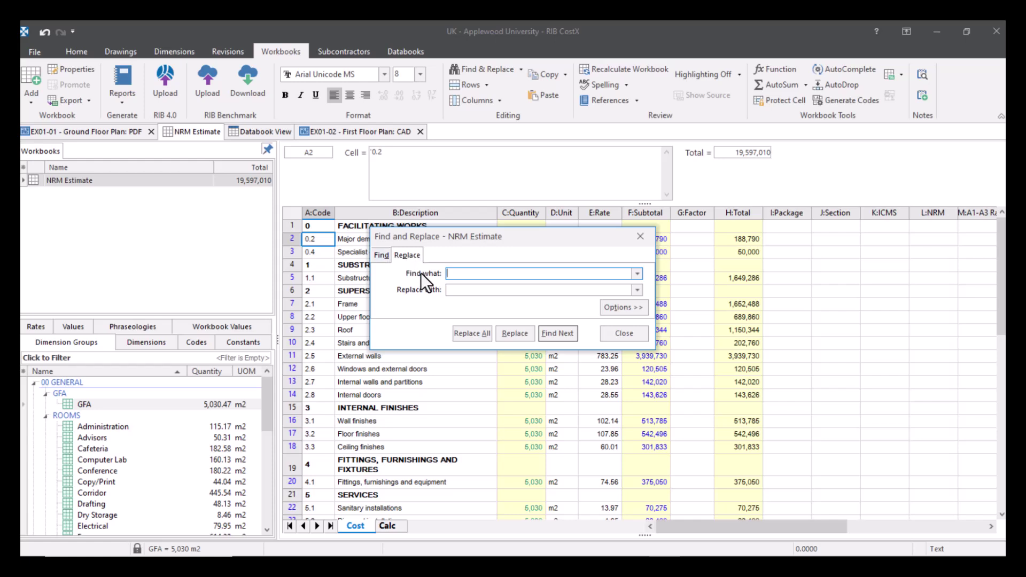
{"action": "left_click", "coordinate": [634, 337]}
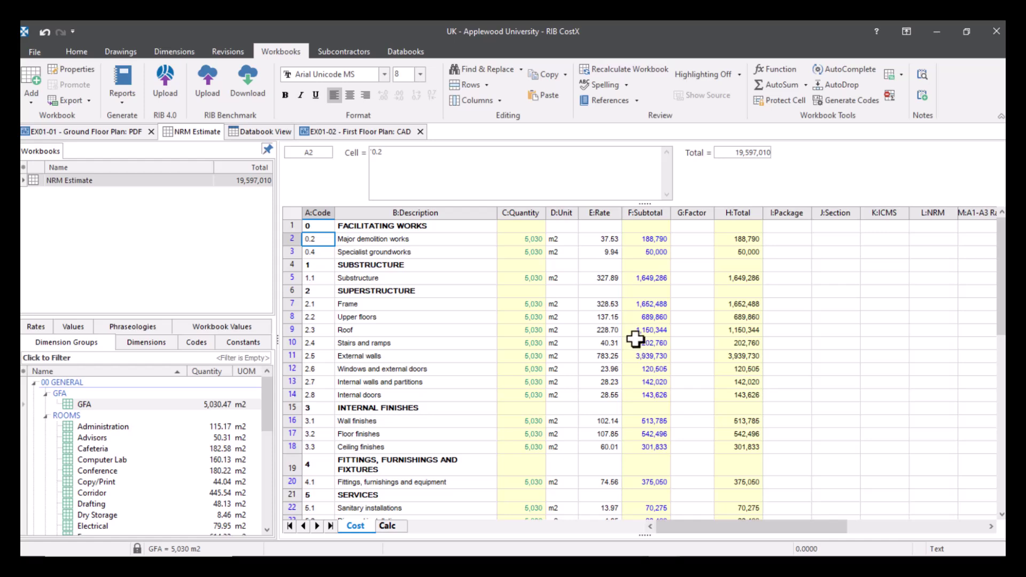
{"action": "left_click", "coordinate": [380, 330]}
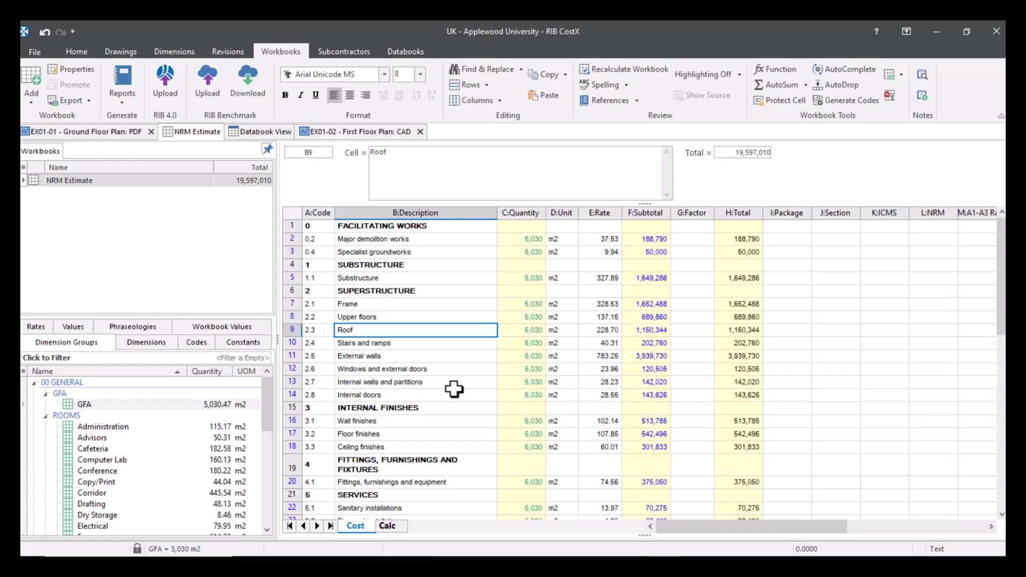
{"action": "key", "text": "ctrl+b"}
{"action": "key", "text": "ctrl+u"}
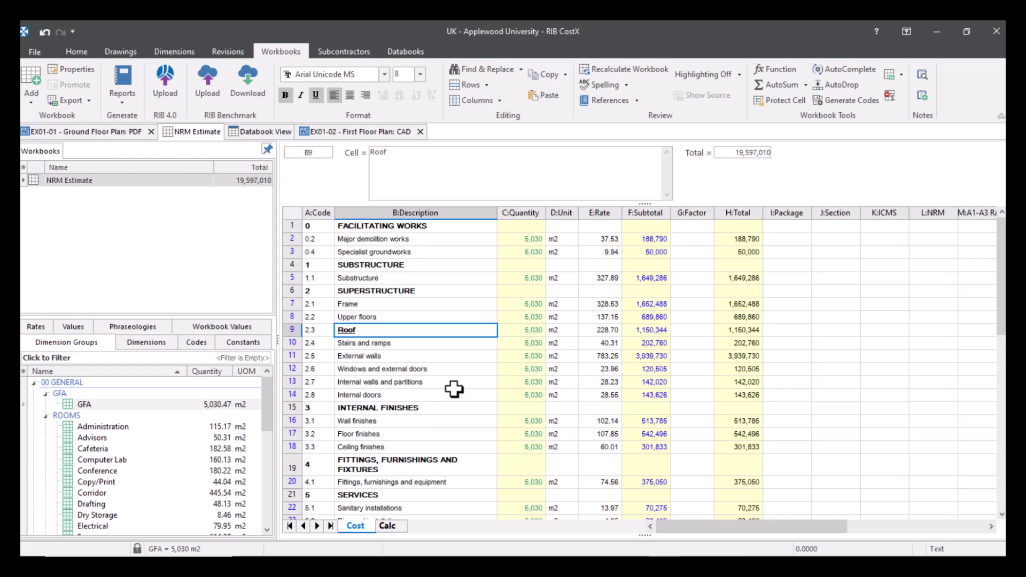
{"action": "key", "text": "ctrl+u"}
{"action": "key", "text": "ctrl+b"}
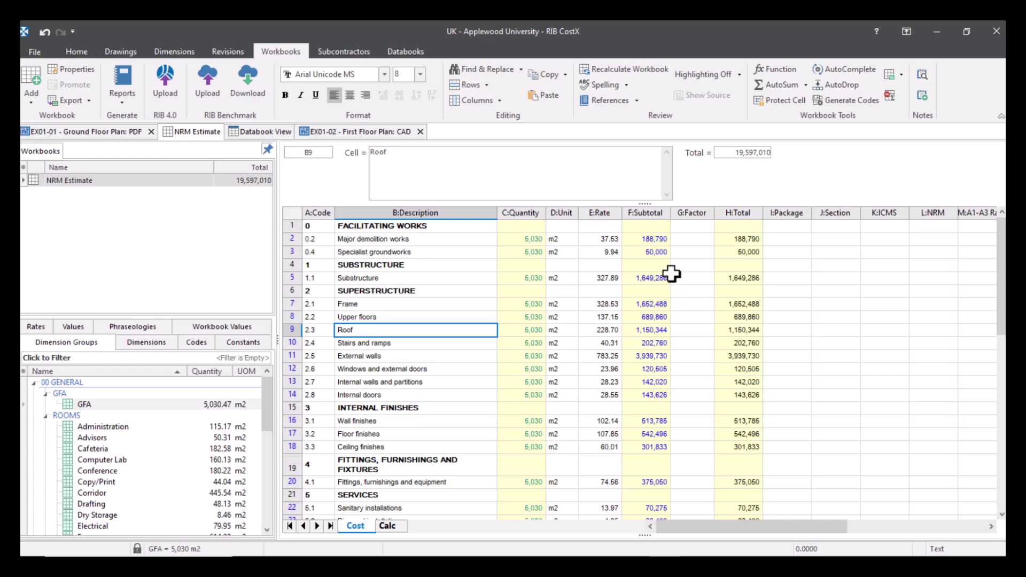
Drill into the Major demolition works breakdown from F2 and back up.
{"action": "left_click", "coordinate": [659, 240]}
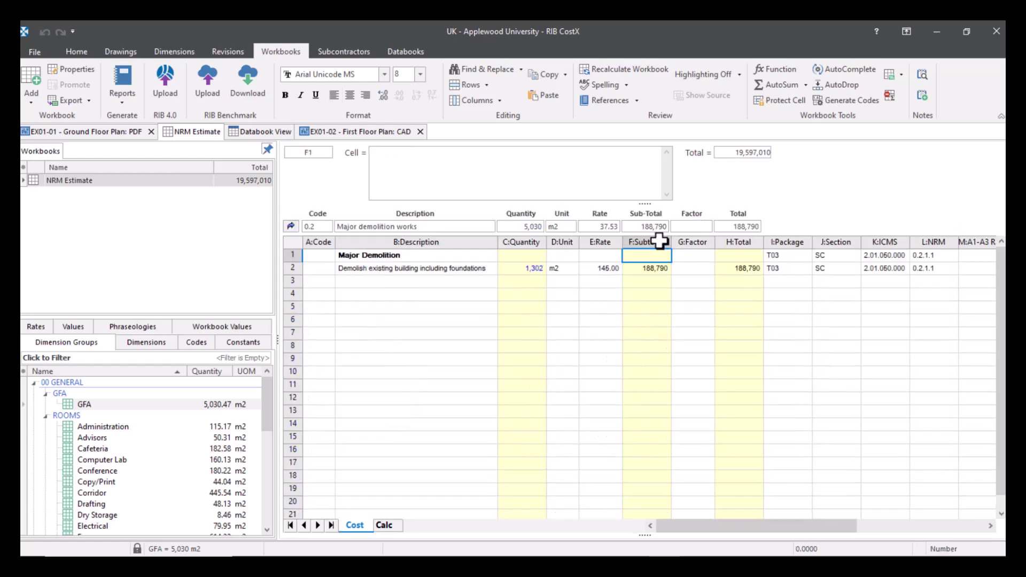
{"action": "left_click", "coordinate": [291, 227]}
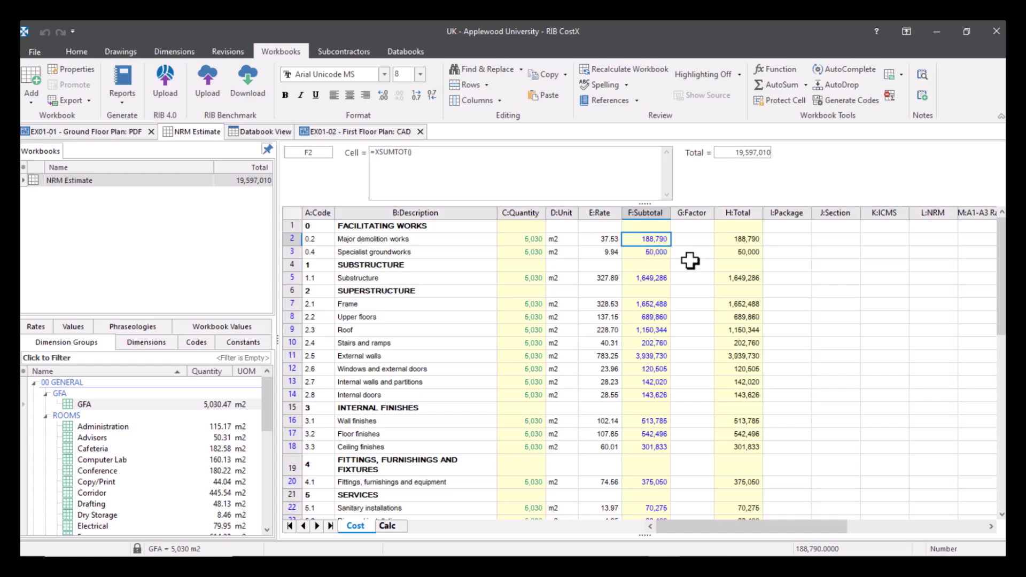
{"action": "key", "text": "ctrl+Down"}
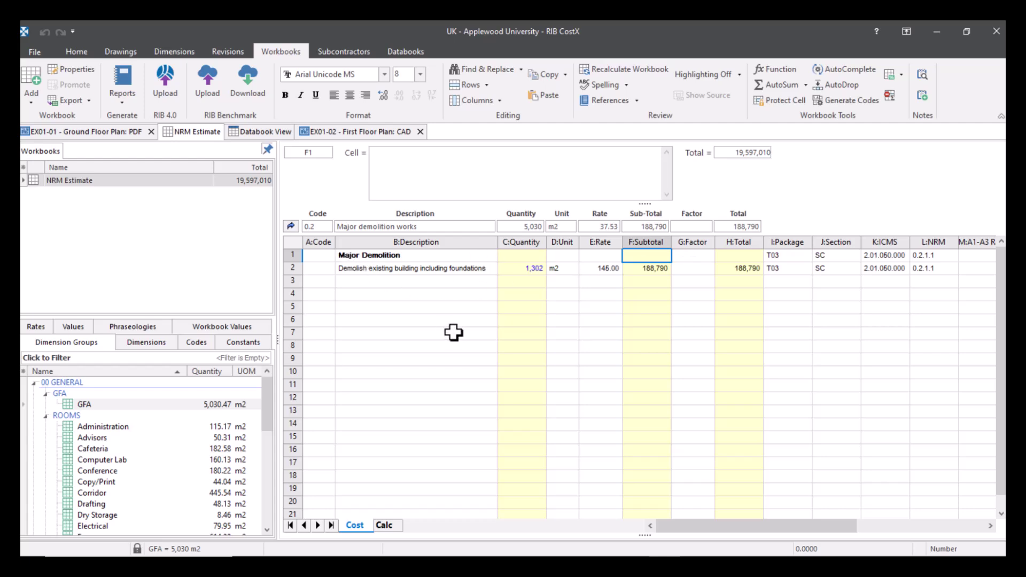
{"action": "key", "text": "ctrl+Up"}
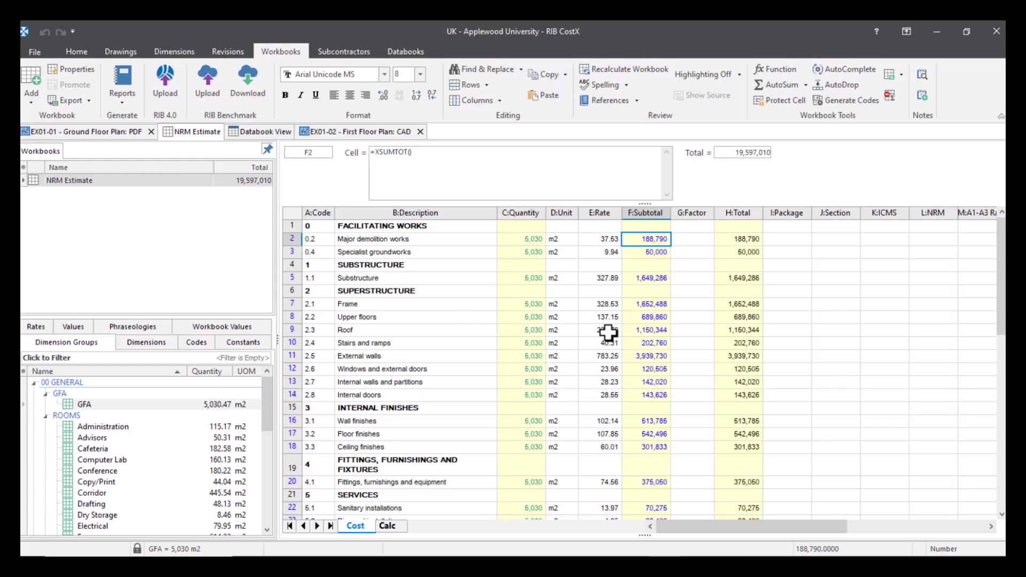
Drill into the Upper floors breakdown from F8 and return to the top-level estimate.
{"action": "left_click", "coordinate": [624, 318]}
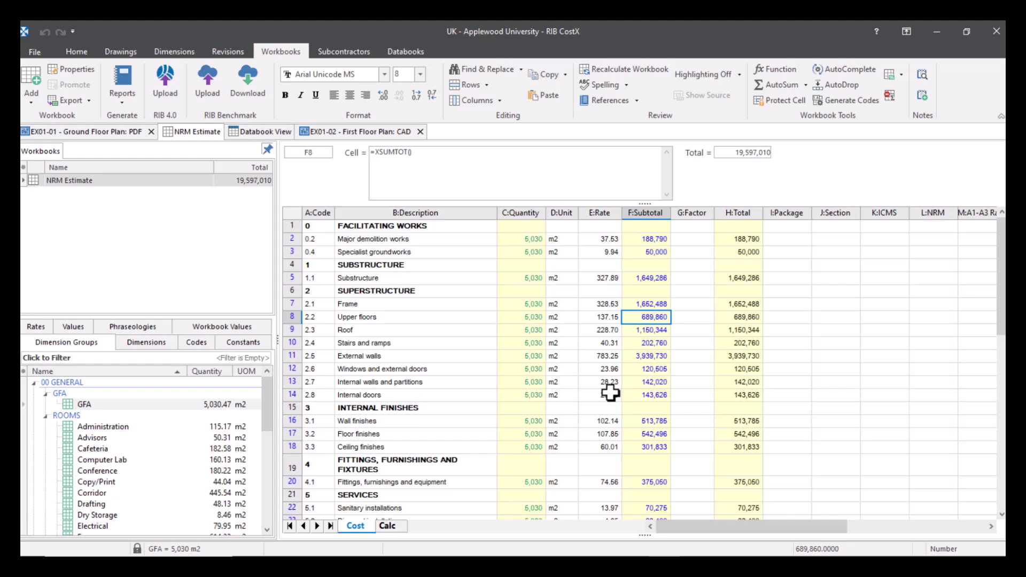
{"action": "key", "text": "ctrl+Down"}
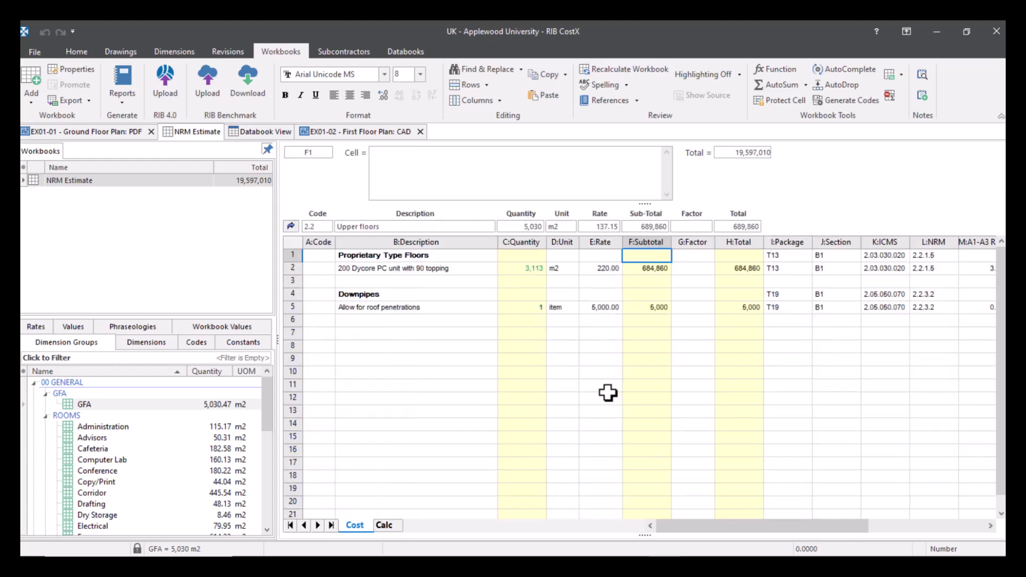
{"action": "key", "text": "ctrl+Up"}
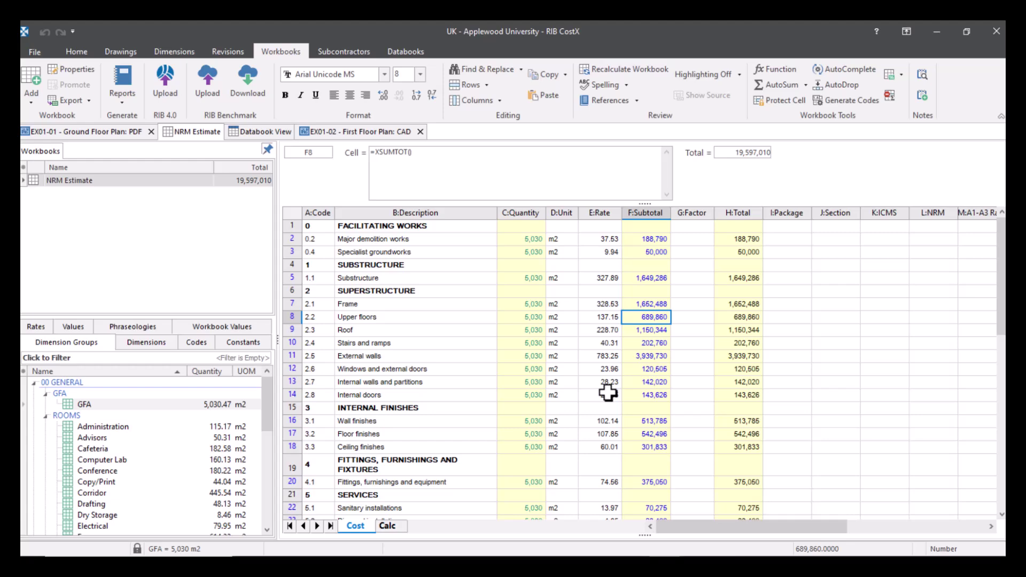
Search CostX Help for 'Keyboard Shortcuts' and widen the Title column of the 17 results.
{"action": "key", "text": "F1"}
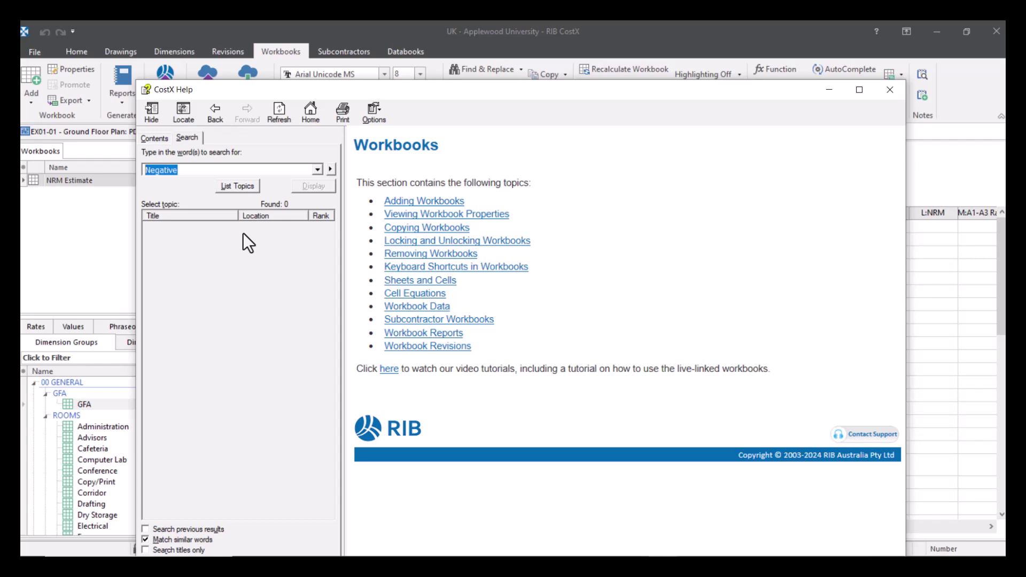
{"action": "type", "text": "Keyboard Shortcuts"}
{"action": "key", "text": "Return"}
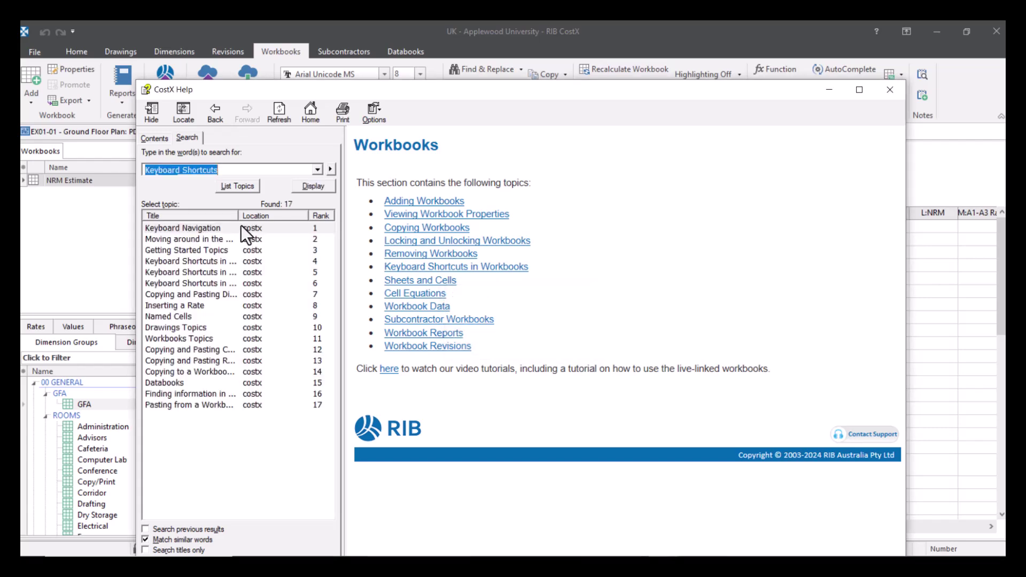
{"action": "left_click_drag", "start_coordinate": [238, 215], "coordinate": [283, 217]}
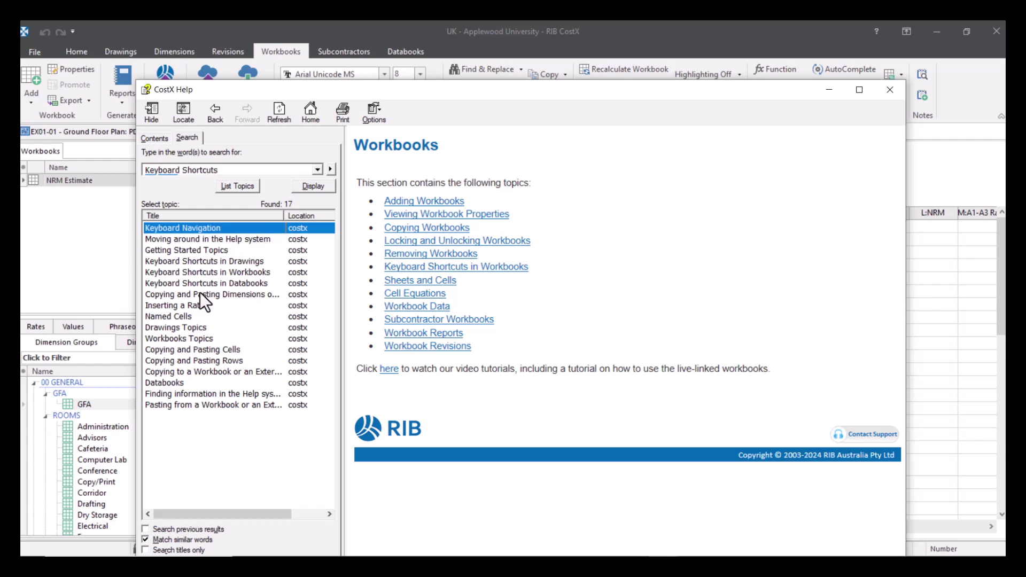
Open the Keyboard Shortcuts in Drawings topic and expand the Layer Mode and Measure Distance Mode sections.
{"action": "double_click", "coordinate": [183, 262]}
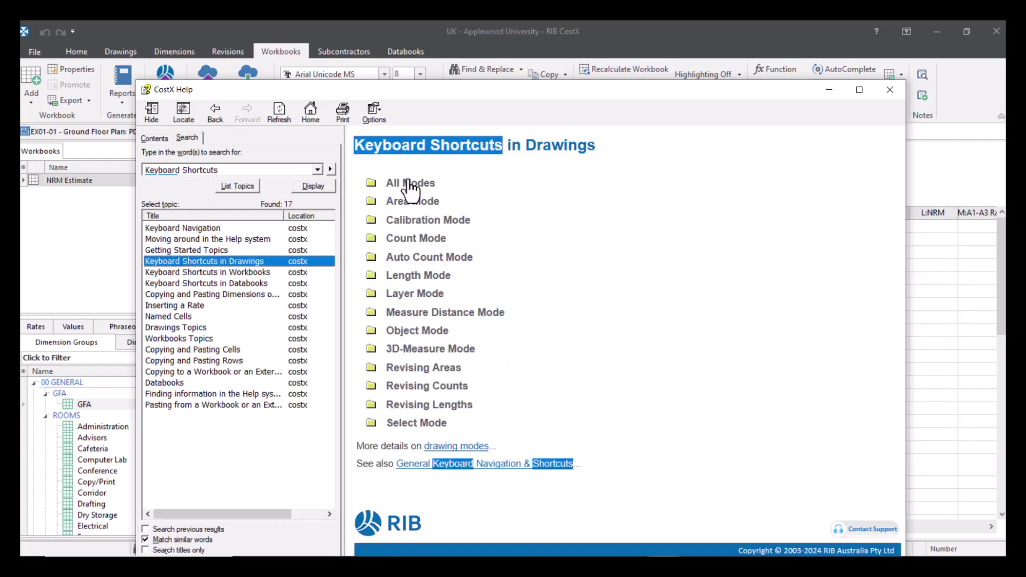
{"action": "left_click", "coordinate": [403, 294]}
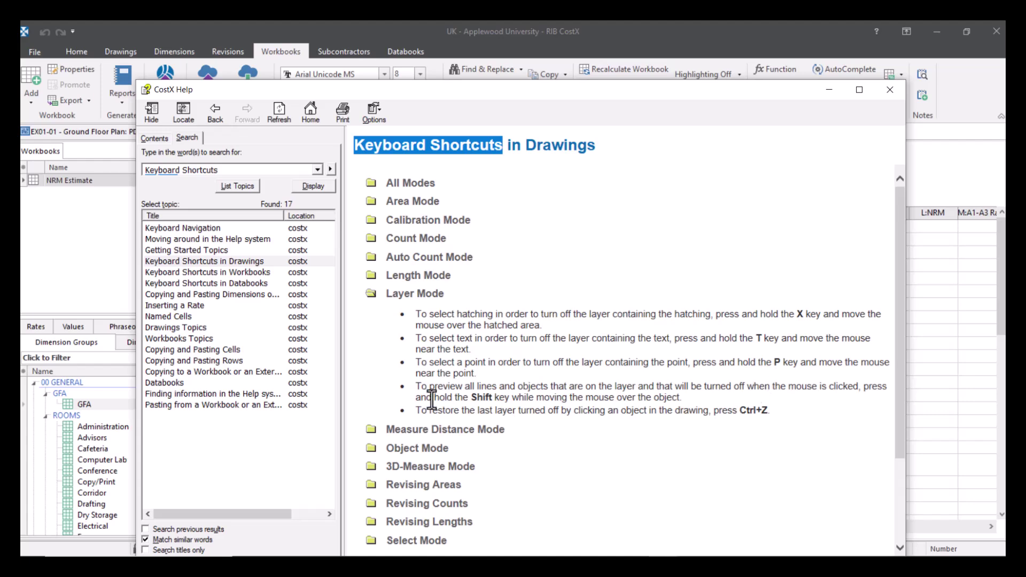
{"action": "left_click", "coordinate": [412, 425]}
{"action": "scroll", "coordinate": [421, 401], "scroll_direction": "down", "scroll_amount": 2}
{"action": "scroll", "coordinate": [420, 401], "scroll_direction": "down", "scroll_amount": 1}
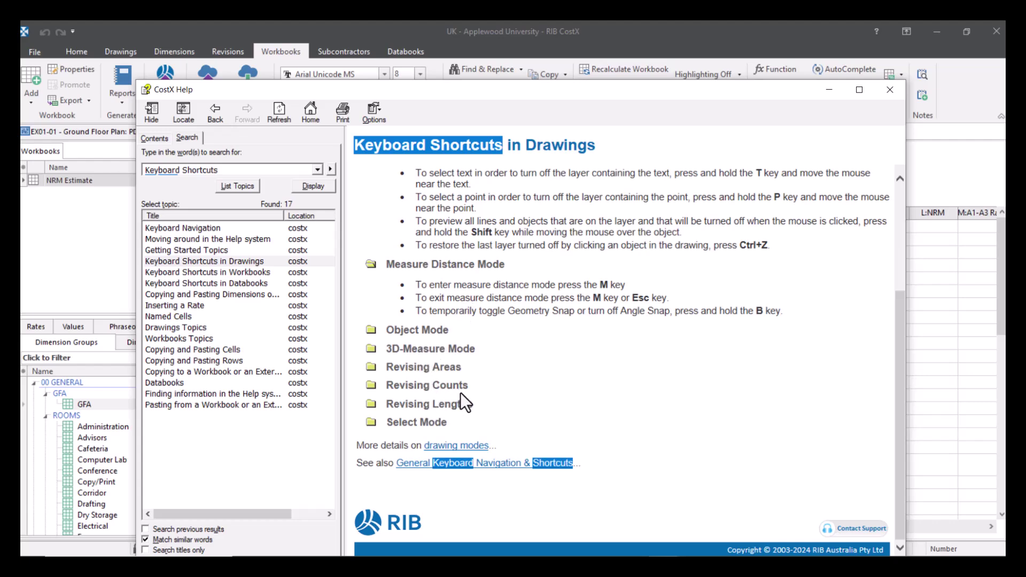
Expand the Revising Areas, Revising Counts and Revising Lengths shortcuts, then collapse Layer Mode.
{"action": "left_click", "coordinate": [422, 369]}
{"action": "scroll", "coordinate": [493, 381], "scroll_direction": "down", "scroll_amount": 3}
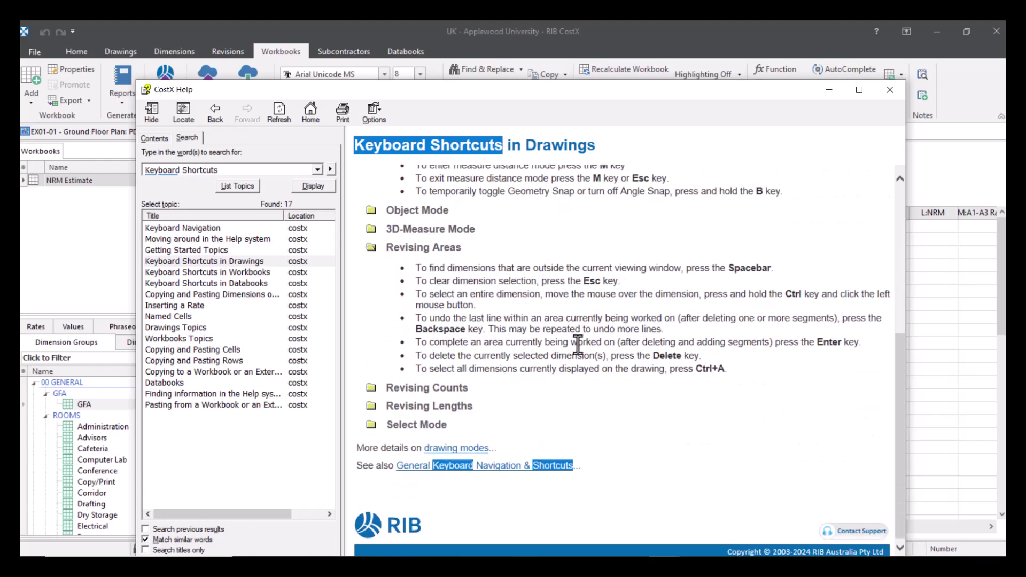
{"action": "left_click", "coordinate": [430, 389]}
{"action": "scroll", "coordinate": [439, 381], "scroll_direction": "down", "scroll_amount": 2}
{"action": "left_click", "coordinate": [438, 405]}
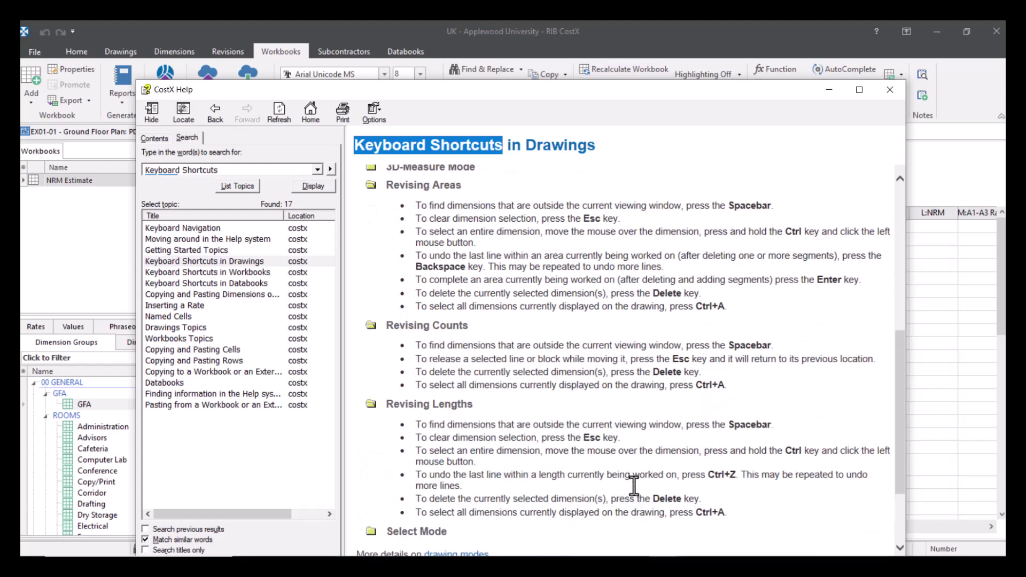
{"action": "scroll", "coordinate": [571, 495], "scroll_direction": "down", "scroll_amount": 3}
{"action": "scroll", "coordinate": [577, 470], "scroll_direction": "up", "scroll_amount": 7}
{"action": "scroll", "coordinate": [575, 439], "scroll_direction": "up", "scroll_amount": 5}
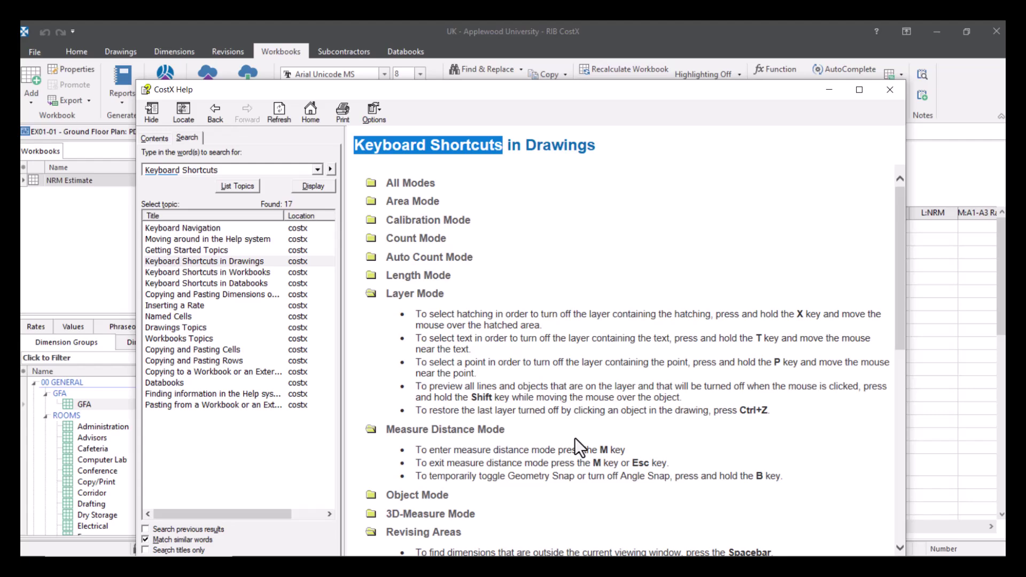
{"action": "left_click", "coordinate": [382, 296]}
Open the Keyboard Shortcuts in Workbooks topic and scroll through its shortcut table, Tab through F8.
{"action": "left_click", "coordinate": [219, 273]}
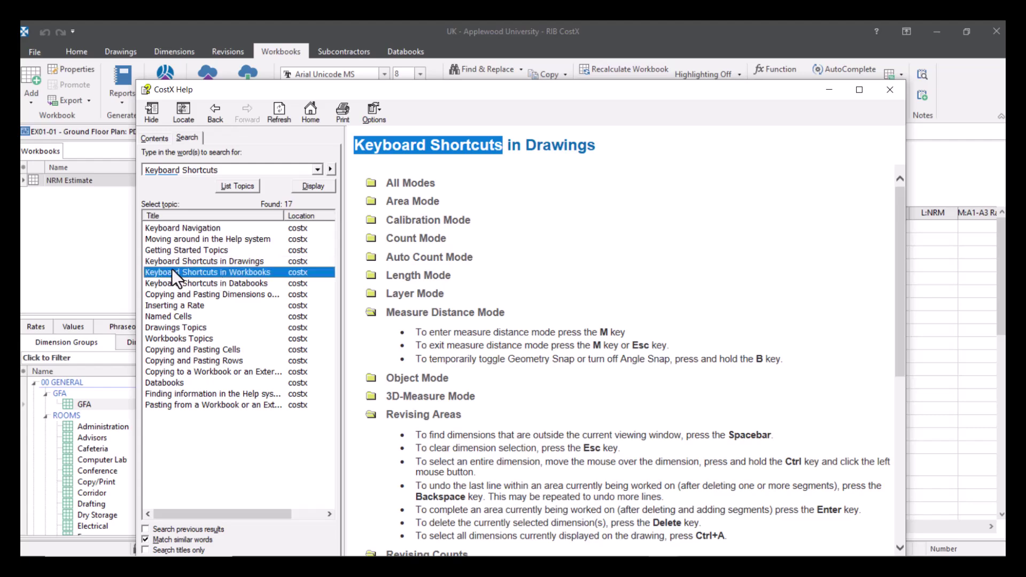
{"action": "double_click", "coordinate": [201, 274]}
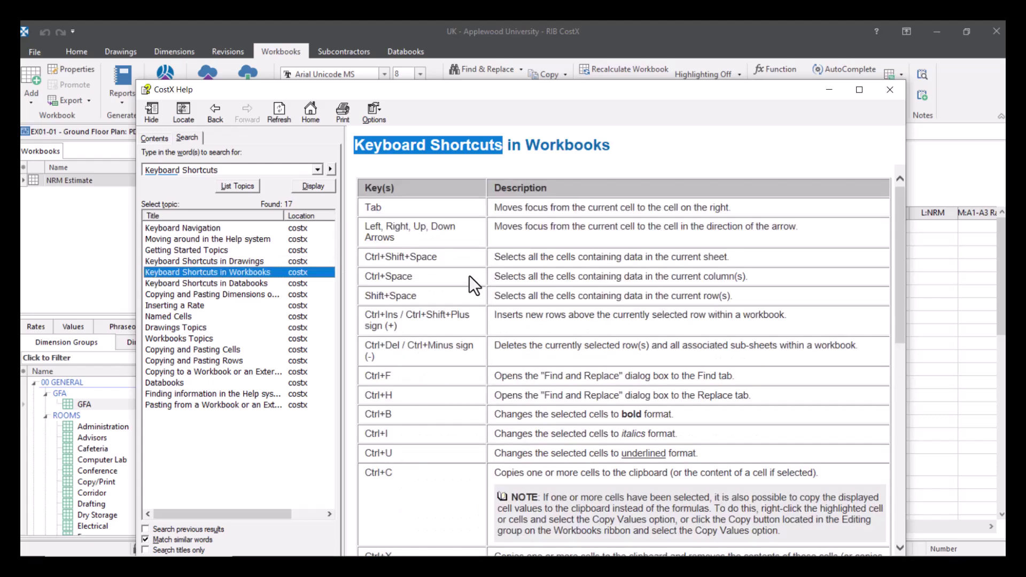
{"action": "scroll", "coordinate": [468, 263], "scroll_direction": "down", "scroll_amount": 1}
{"action": "scroll", "coordinate": [430, 330], "scroll_direction": "down", "scroll_amount": 3}
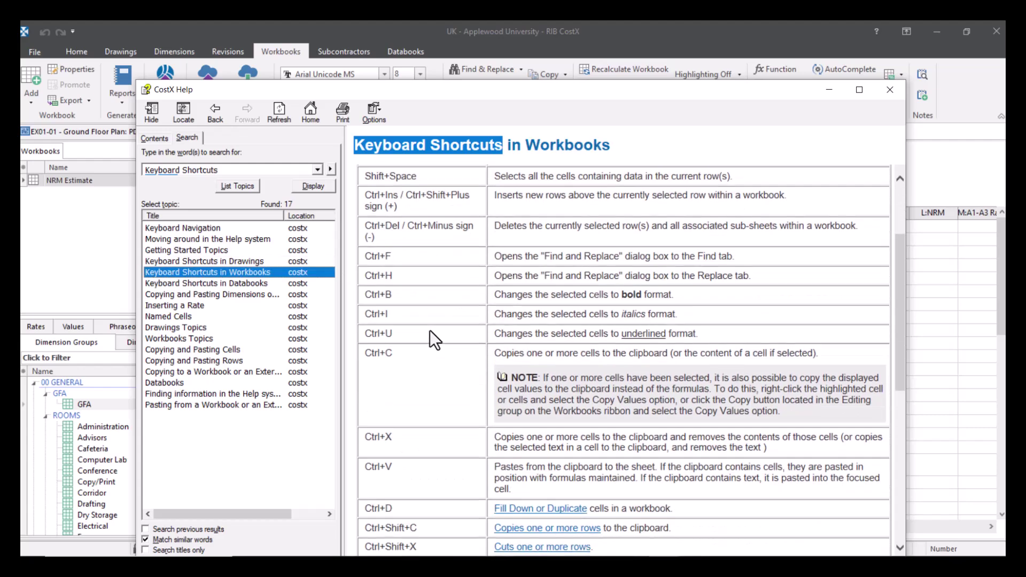
{"action": "scroll", "coordinate": [435, 340], "scroll_direction": "down", "scroll_amount": 3}
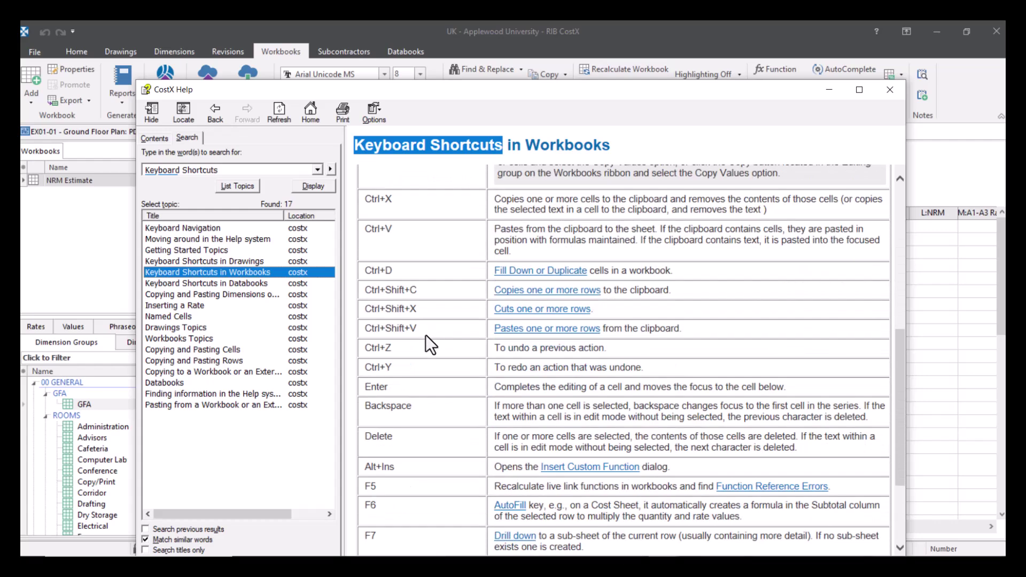
{"action": "scroll", "coordinate": [426, 335], "scroll_direction": "down", "scroll_amount": 3}
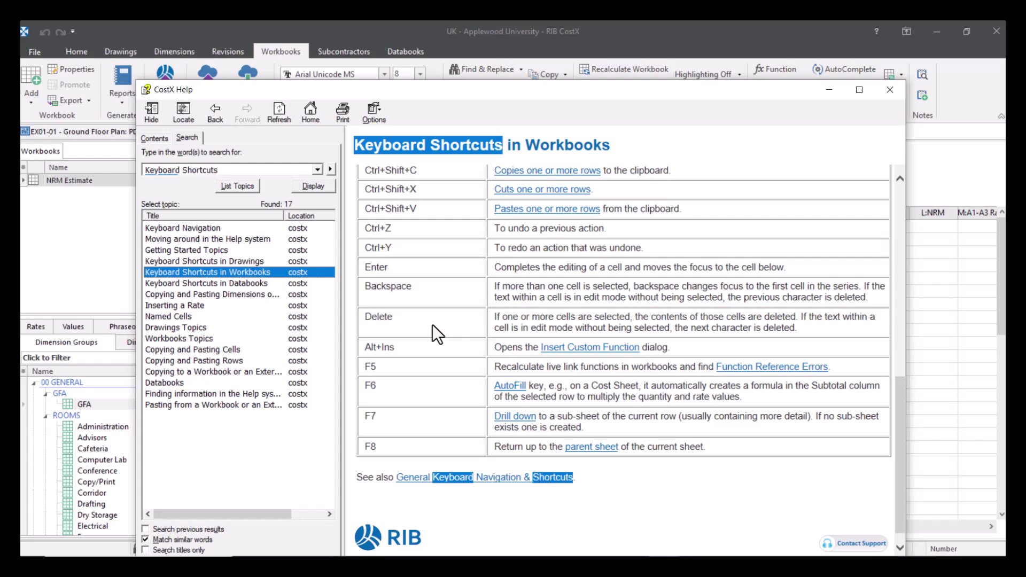
{"action": "scroll", "coordinate": [432, 325], "scroll_direction": "up", "scroll_amount": 2}
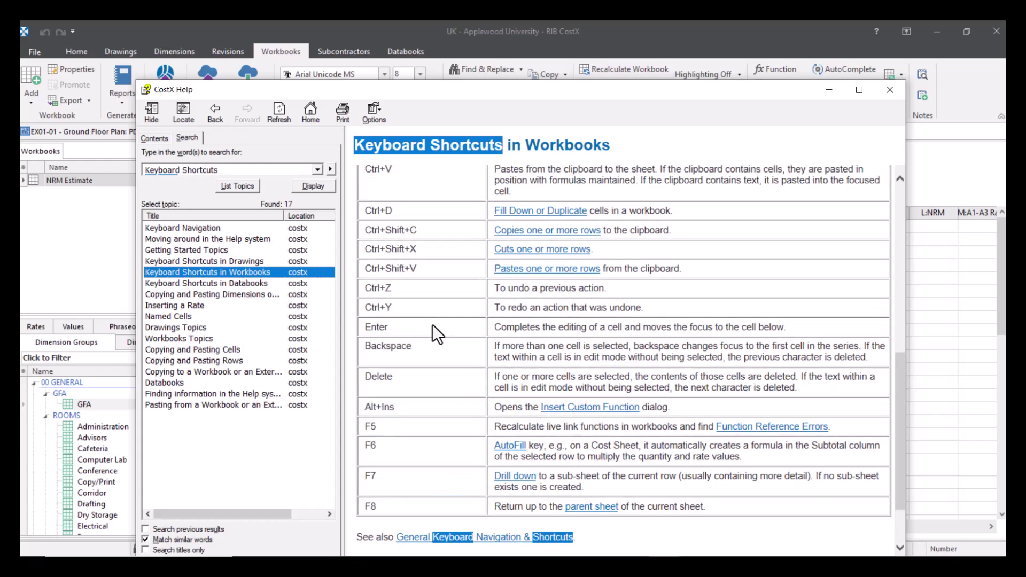
{"action": "scroll", "coordinate": [432, 325], "scroll_direction": "up", "scroll_amount": 4}
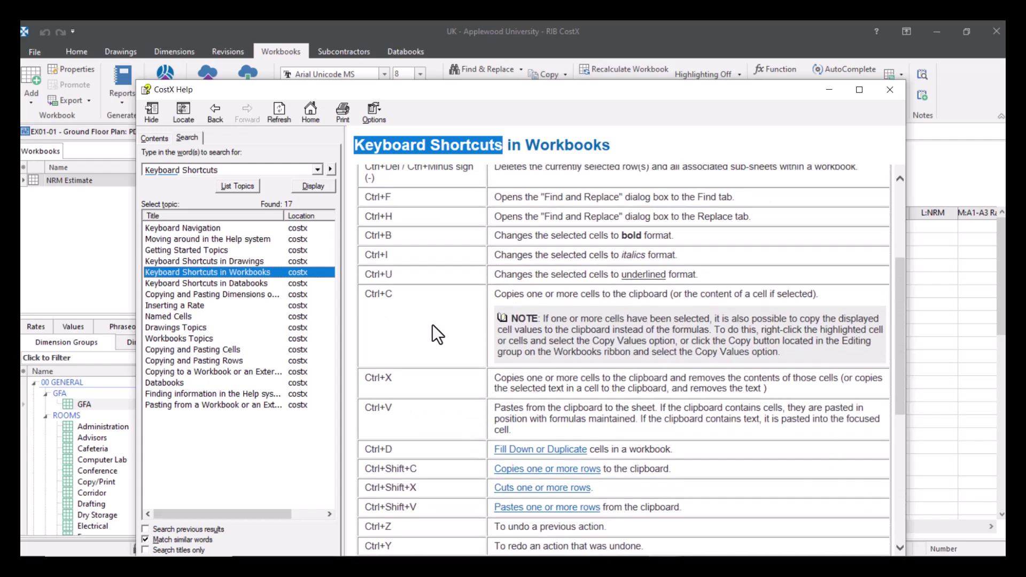
{"action": "scroll", "coordinate": [432, 325], "scroll_direction": "up", "scroll_amount": 3}
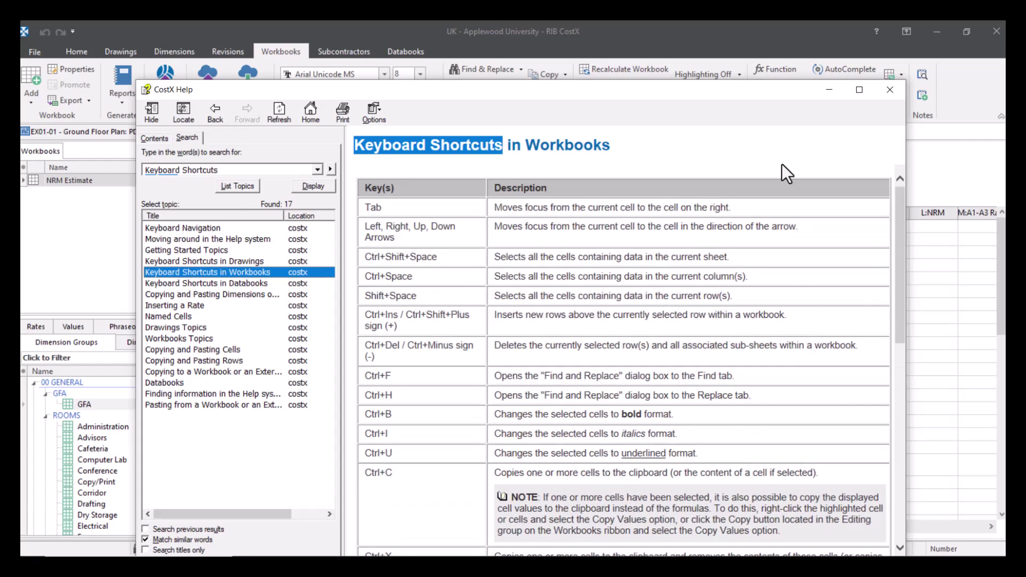
Close the CostX Help window to return to the NRM Estimate Cost sheet.
{"action": "left_click", "coordinate": [899, 92]}
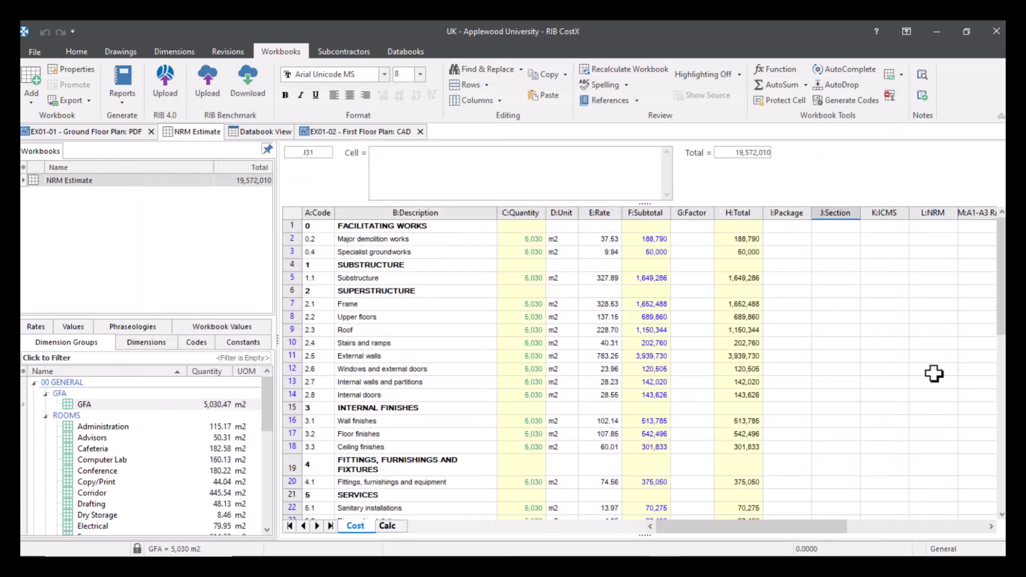